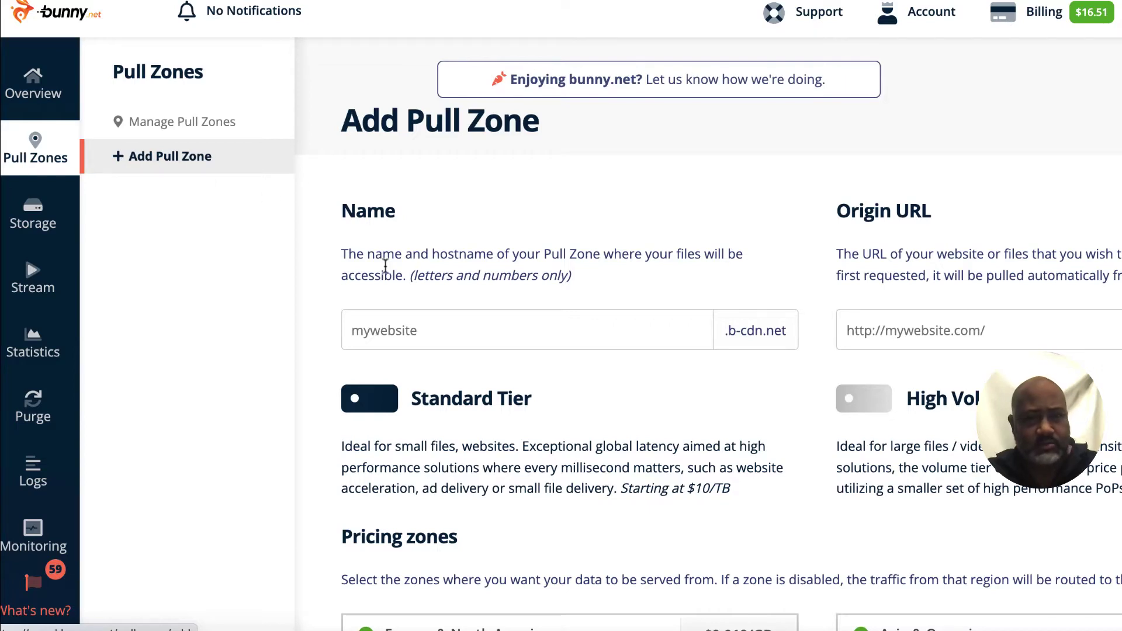
Name the new pull zone 'yourmysite'.
click(443, 338)
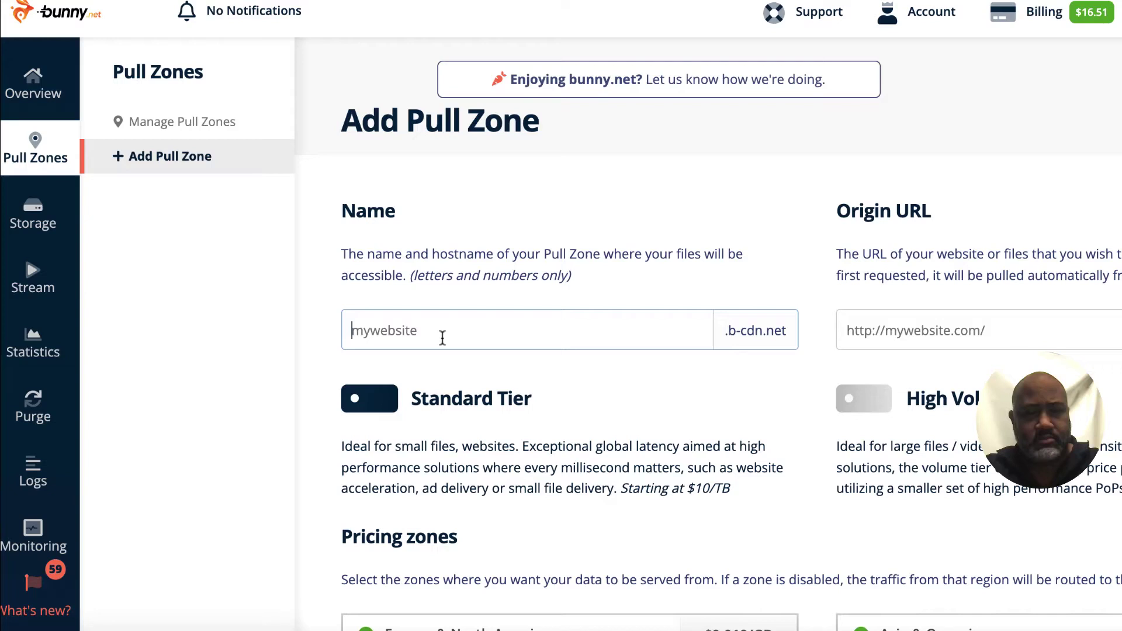
text(mysite)
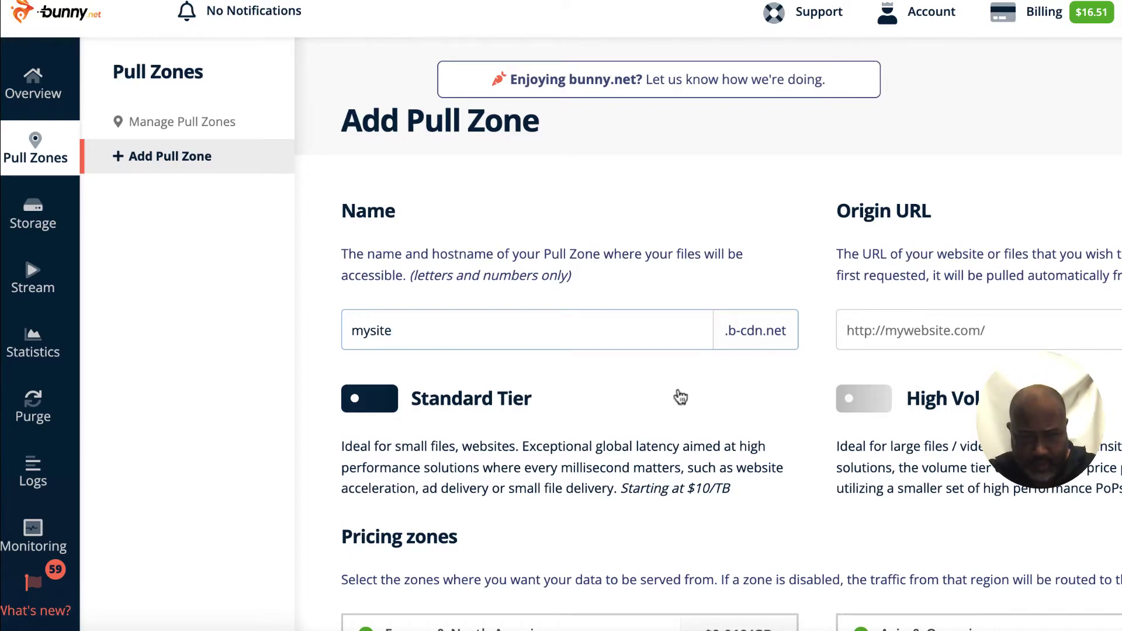
click(546, 362)
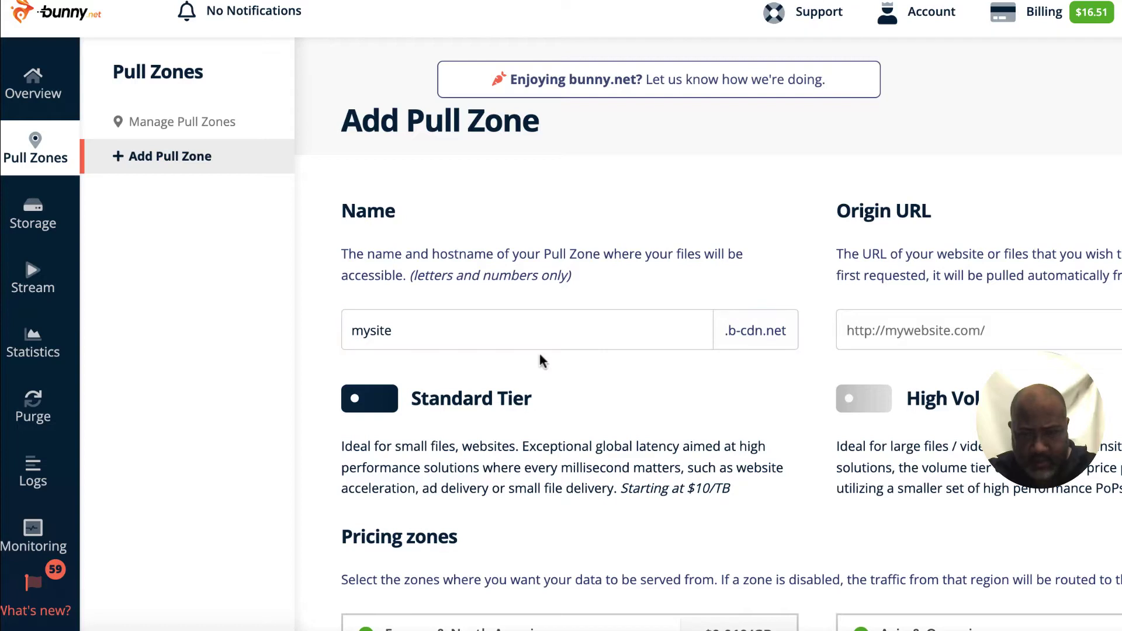
click(945, 341)
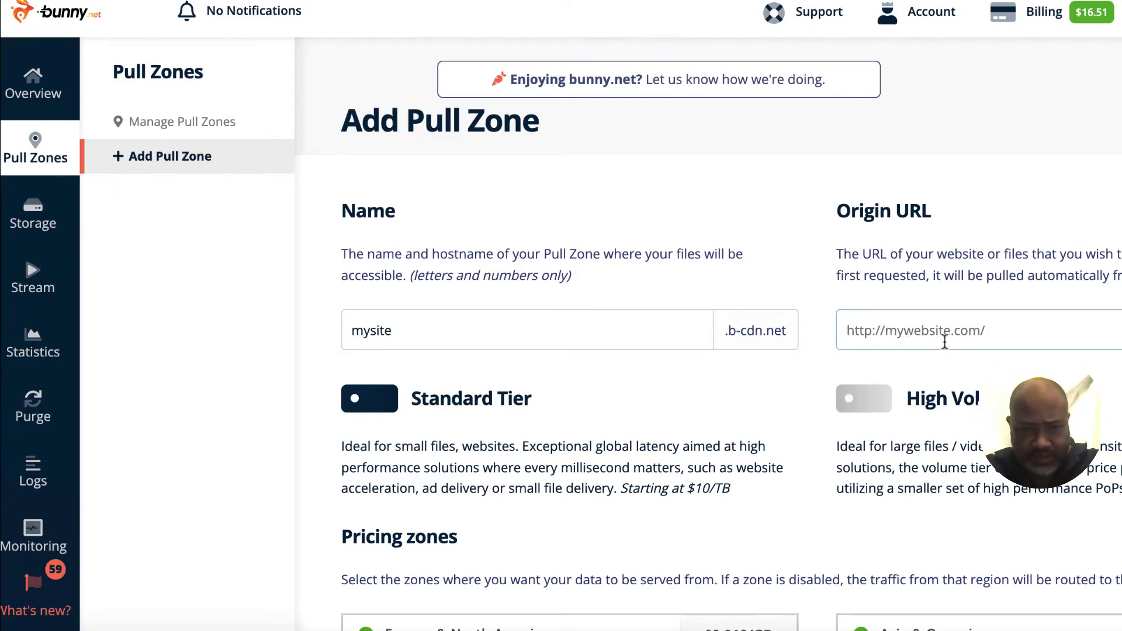
scroll(935, 342, down, 3)
scroll(923, 345, up, 2)
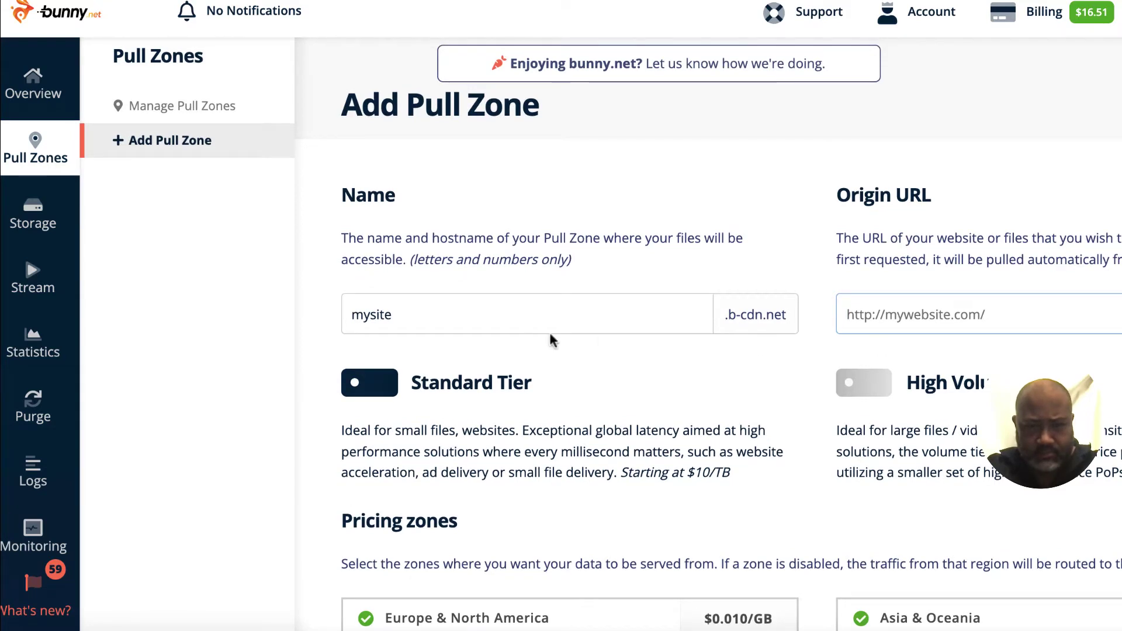
click(479, 323)
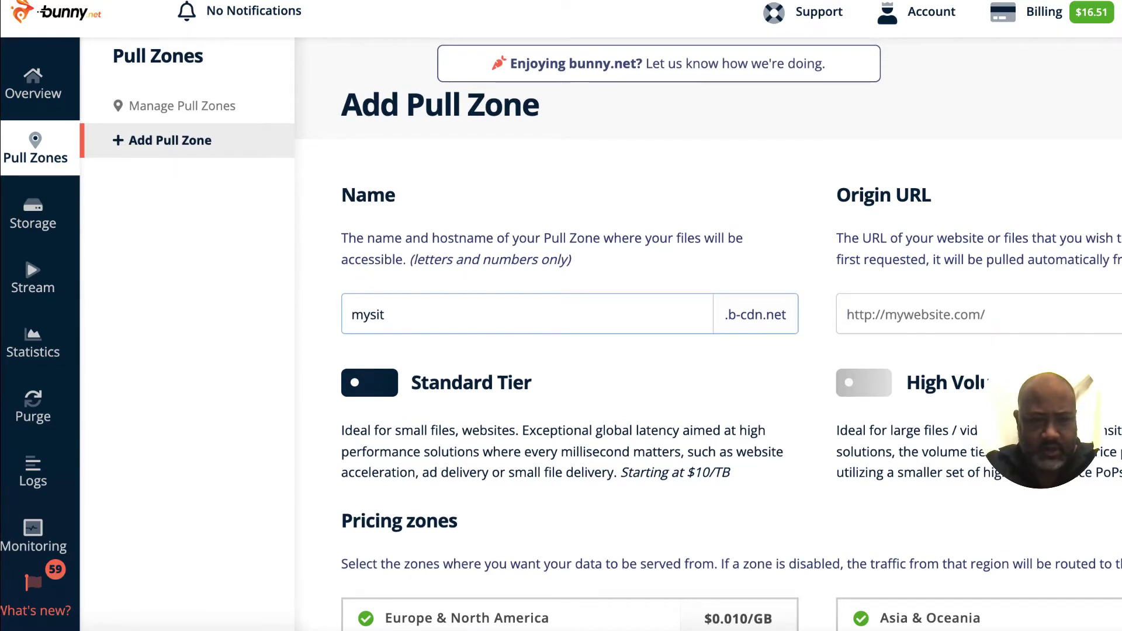
key(BackSpace)
key(BackSpace)
key(BackSpace)
key(BackSpace)
key(BackSpace)
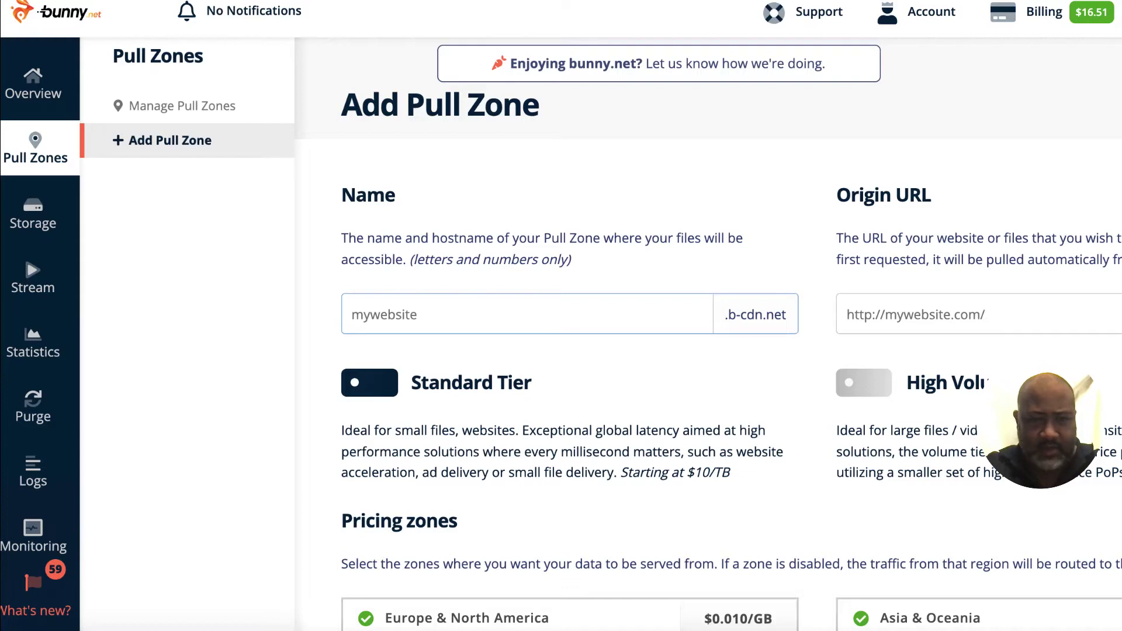
text(yourmysit)
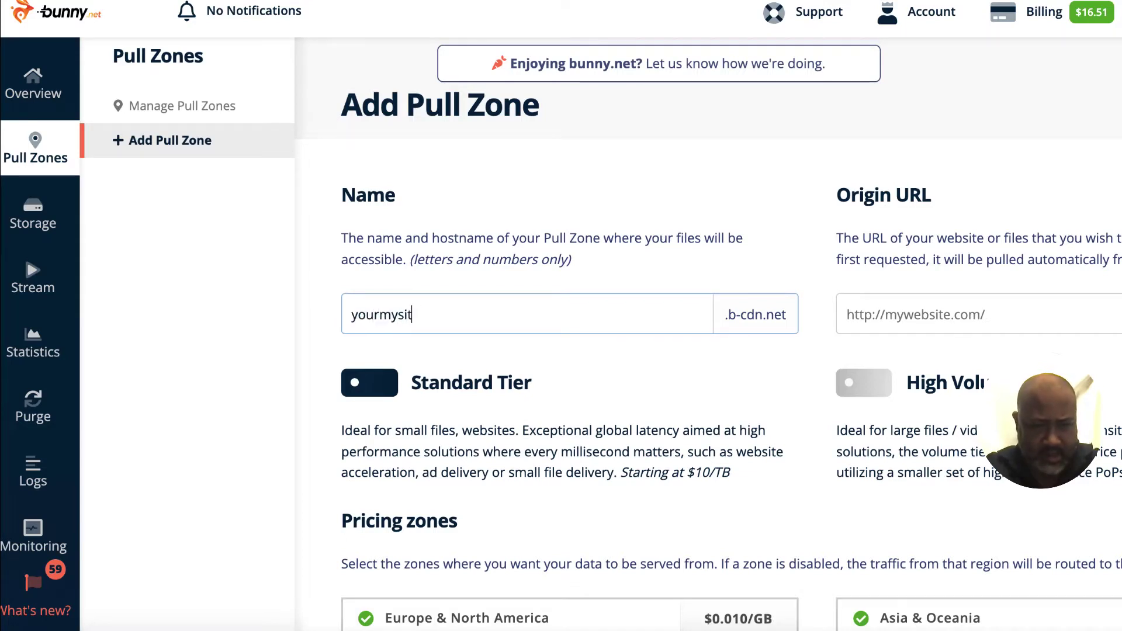
text(e)
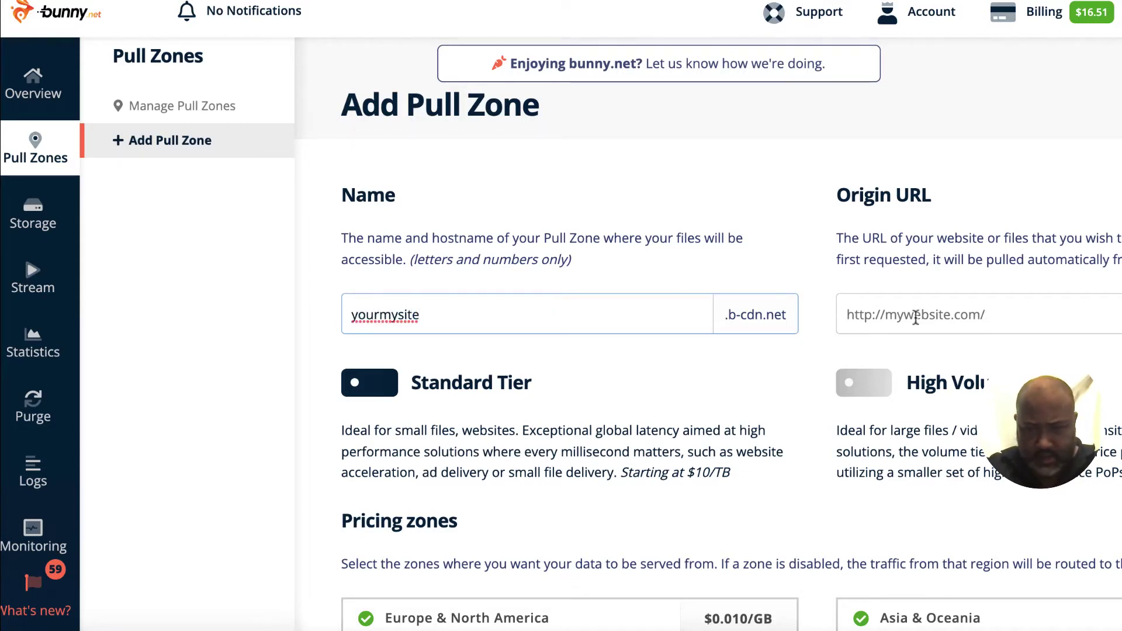
click(915, 318)
text(htt)
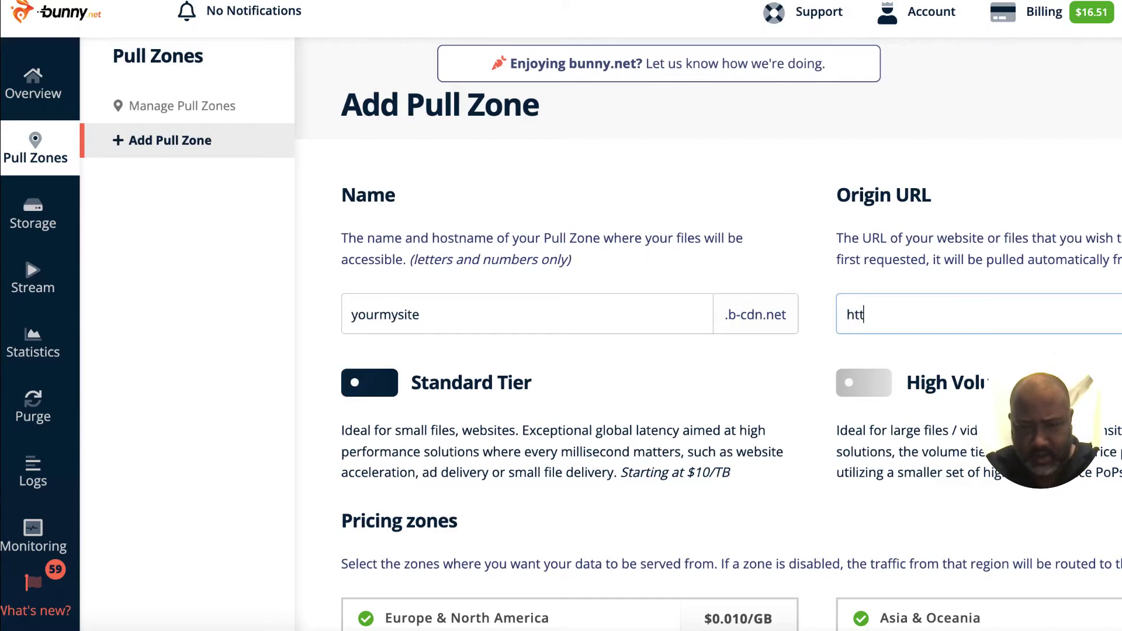
text(ps)
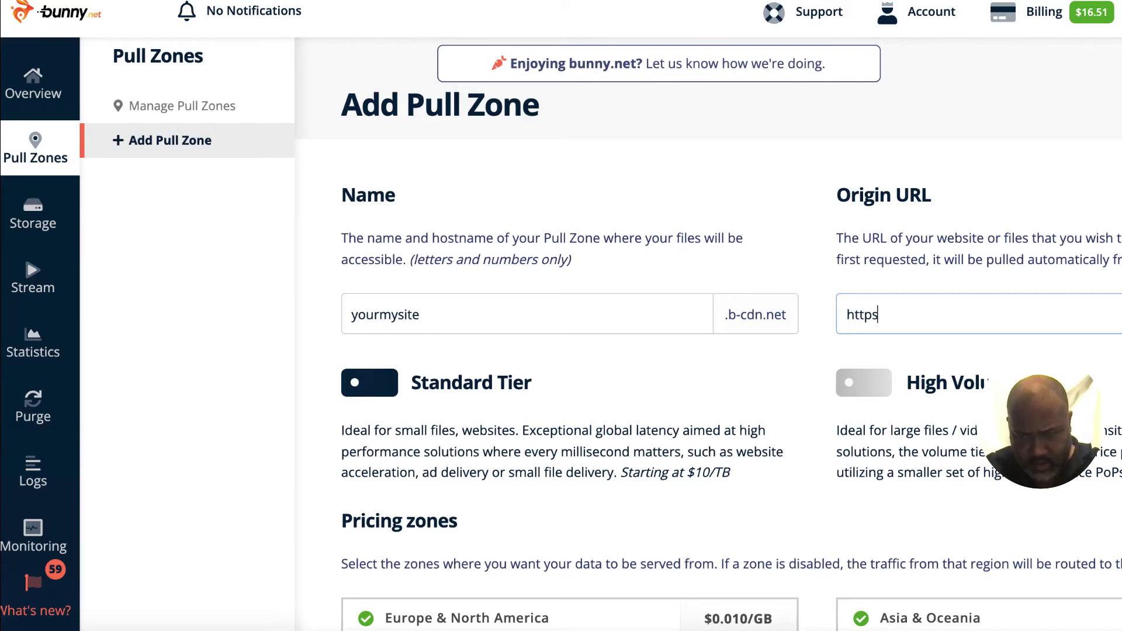
text(://mn)
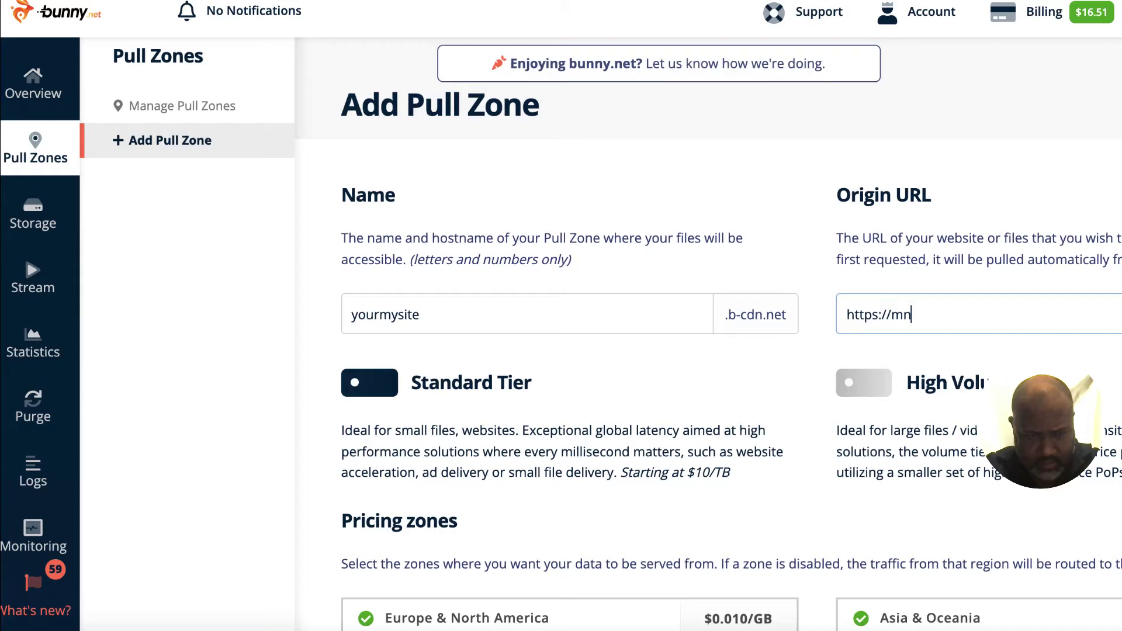
key(BackSpace)
key(BackSpace)
text(you)
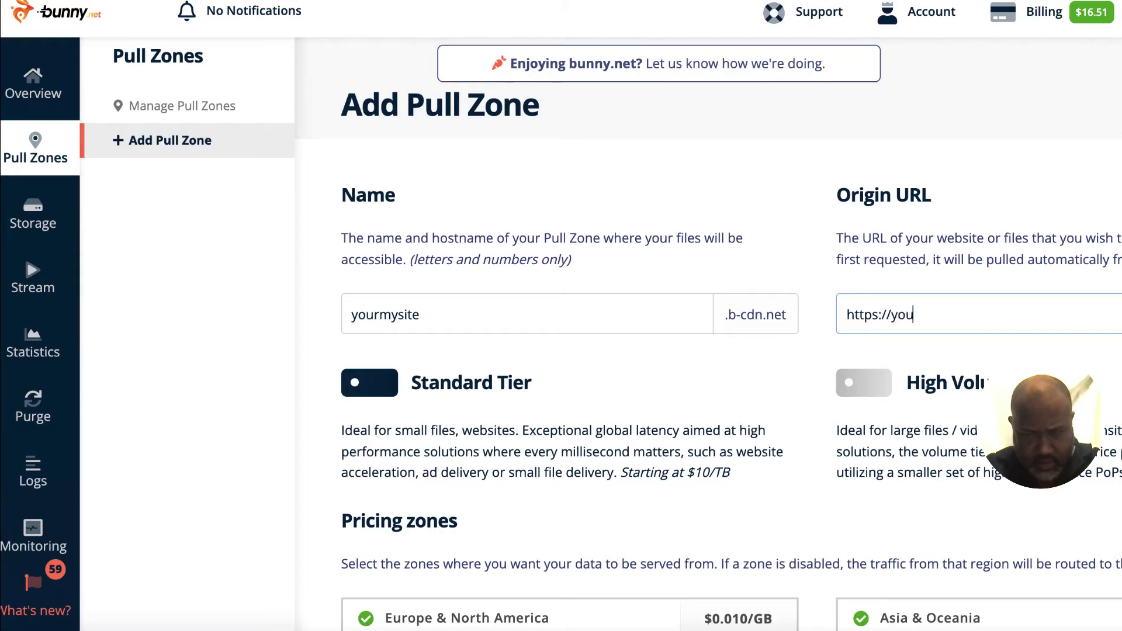
text(rmysite.com)
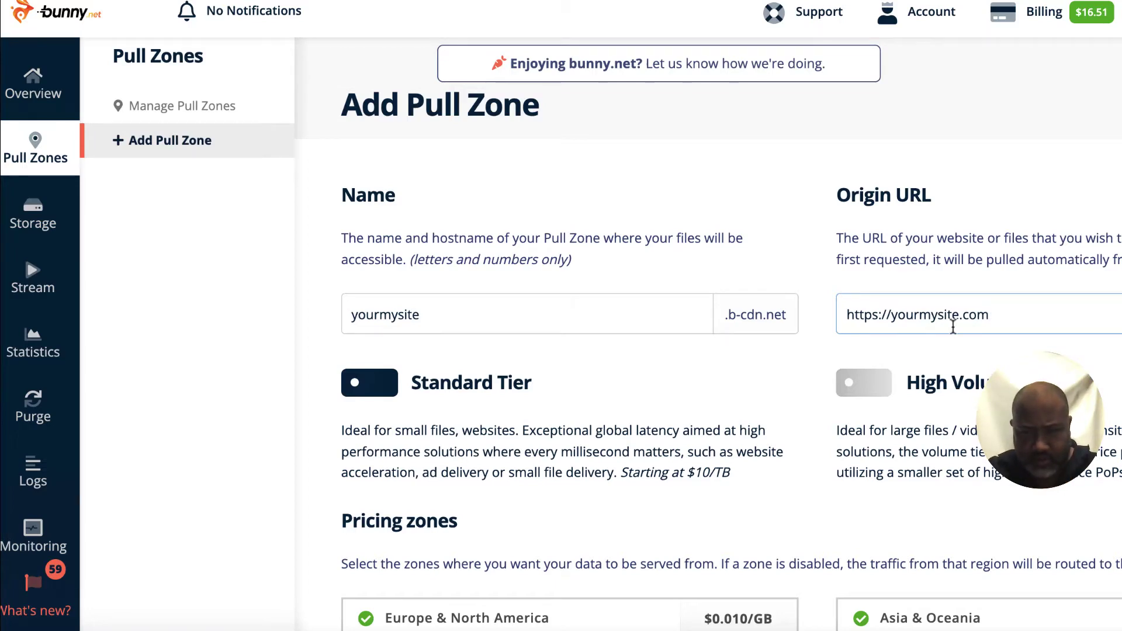
scroll(952, 325, down, 3)
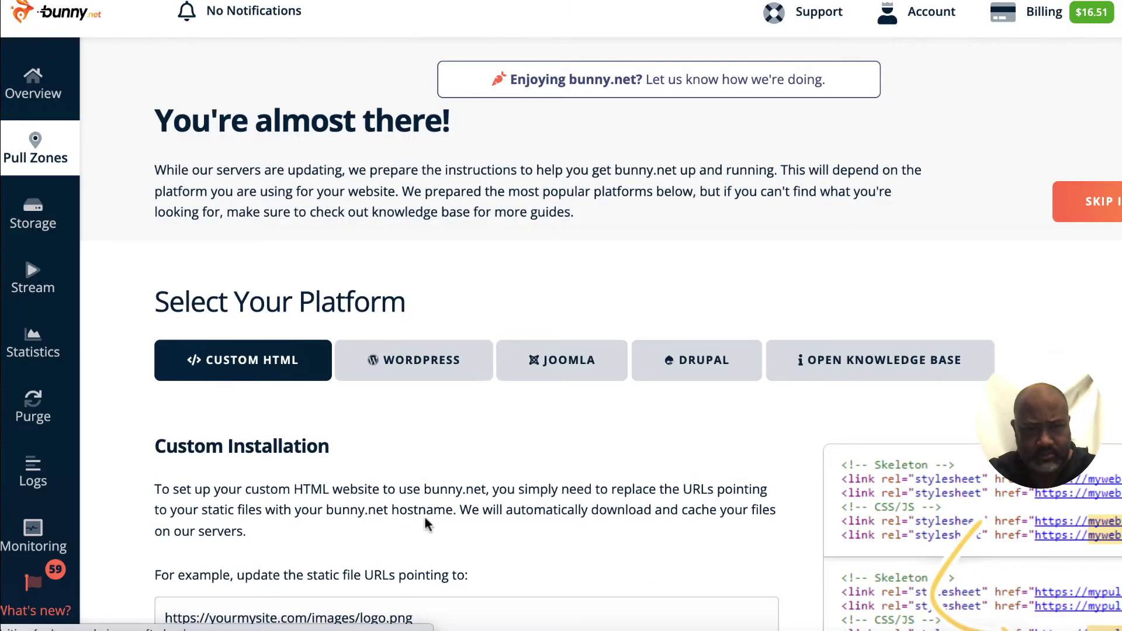
scroll(424, 519, down, 2)
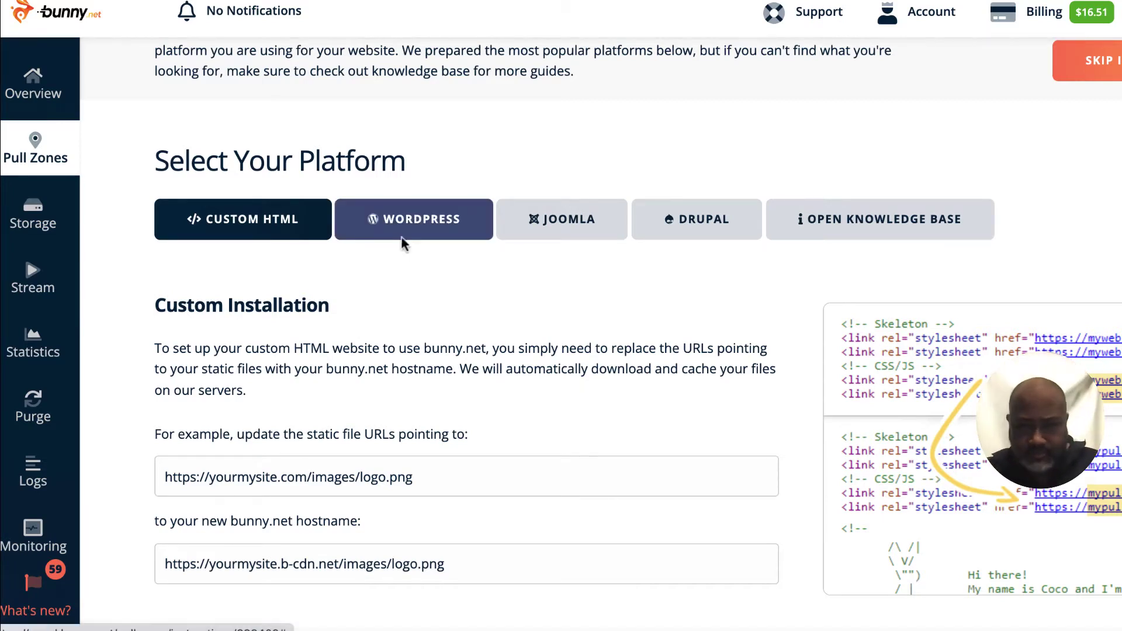
scroll(520, 295, up, 3)
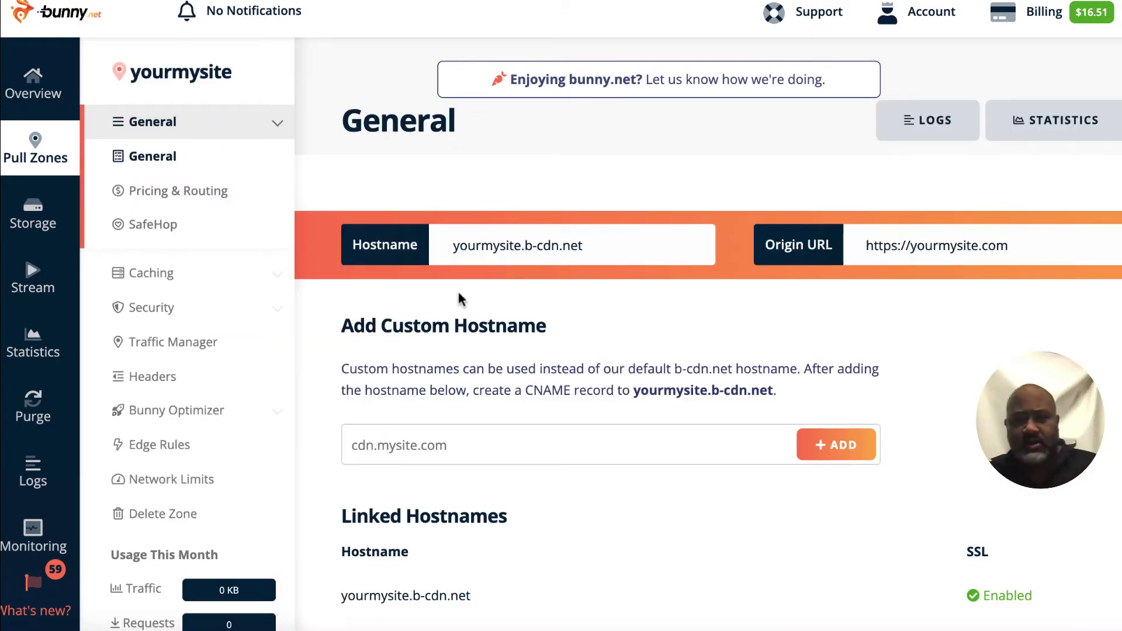
scroll(458, 294, down, 1)
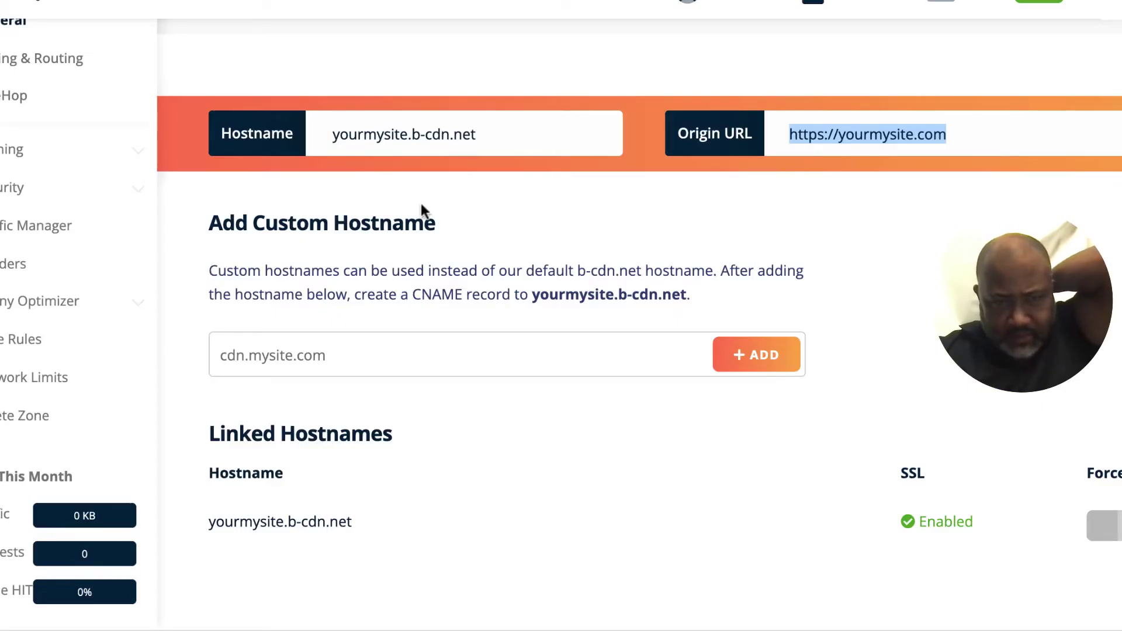
right_click(876, 130)
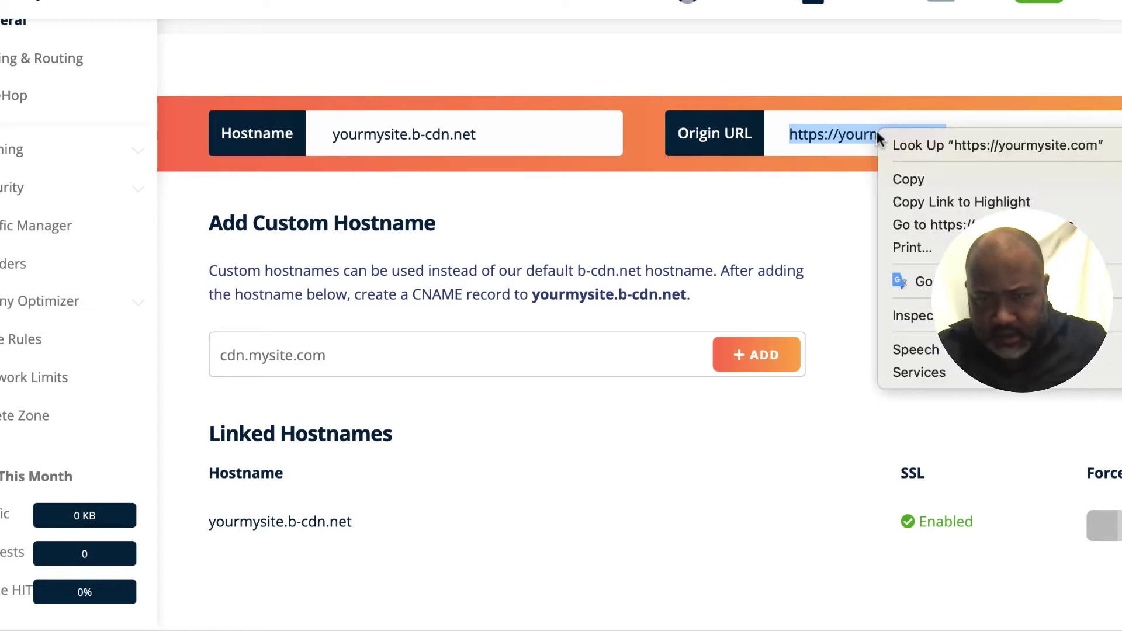
click(911, 180)
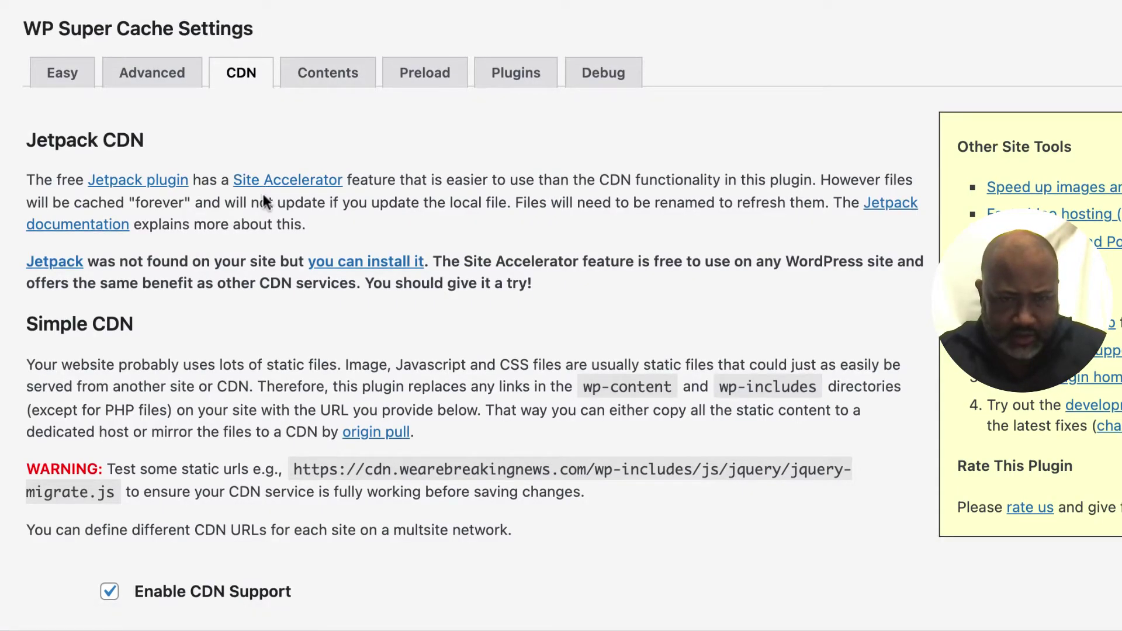
scroll(246, 103, down, 5)
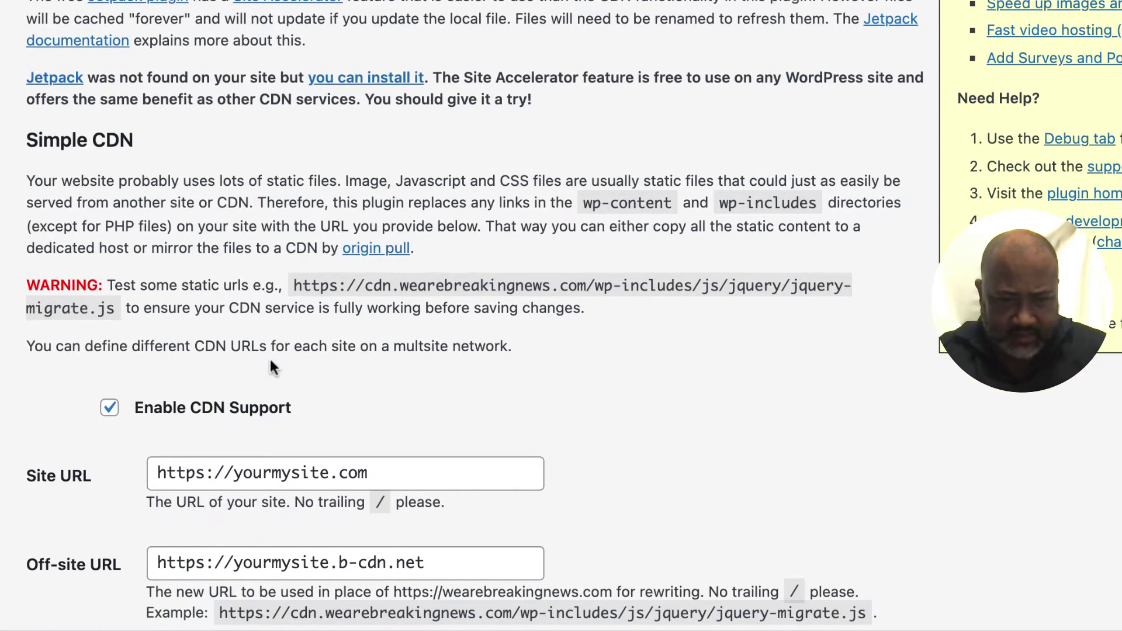
triple_click(271, 470)
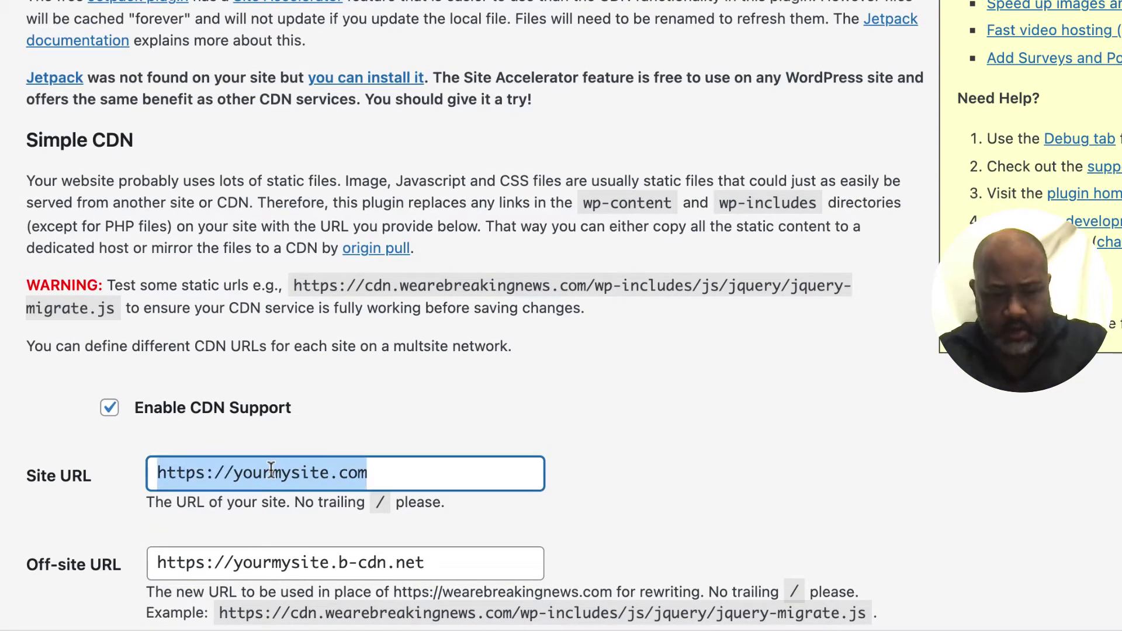
key(Right)
scroll(385, 494, down, 2)
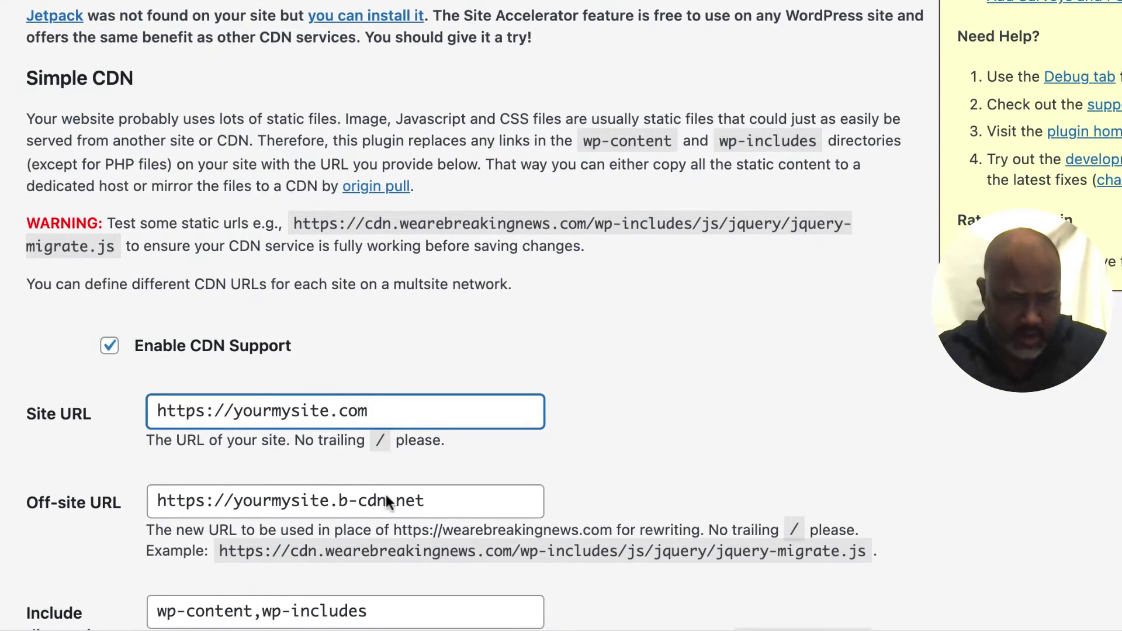
scroll(386, 495, up, 3)
scroll(385, 496, up, 3)
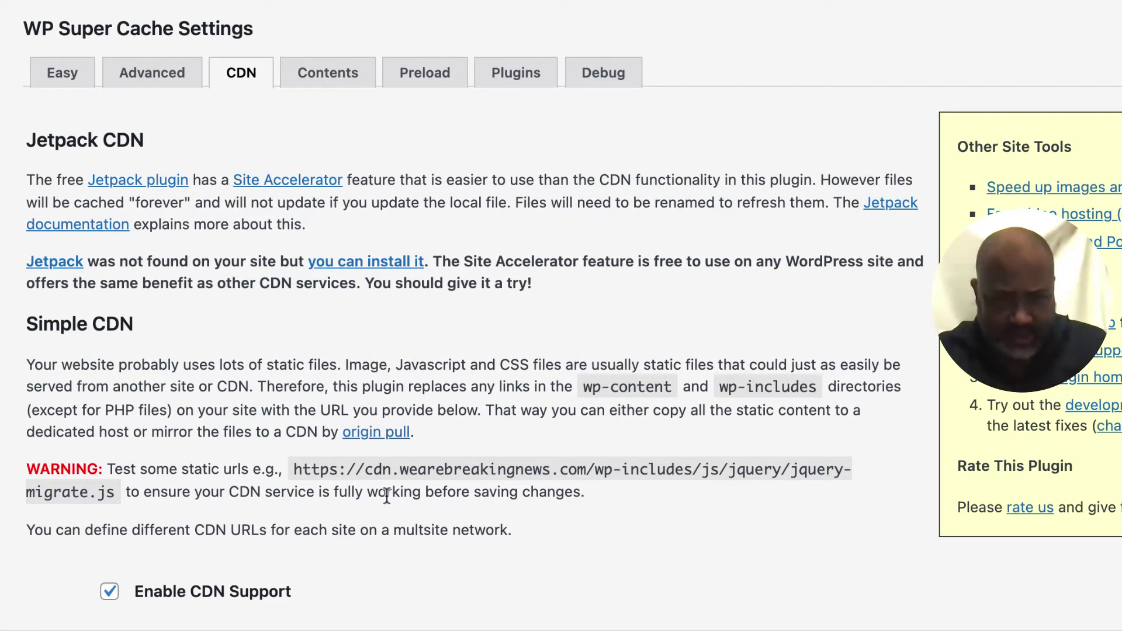
scroll(386, 495, down, 6)
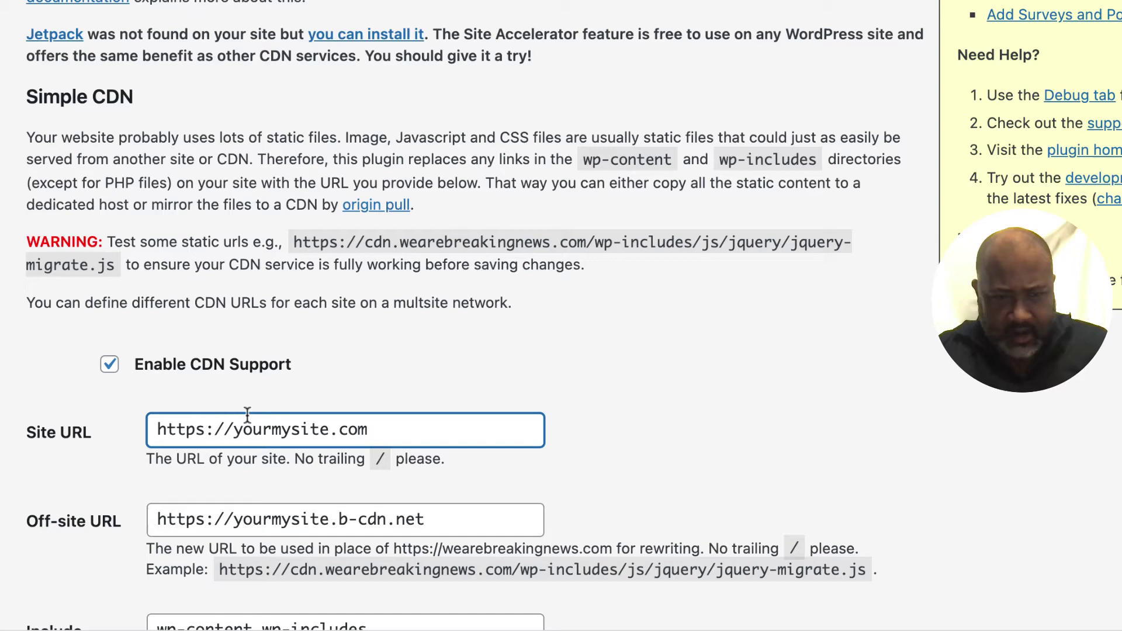
scroll(247, 413, down, 2)
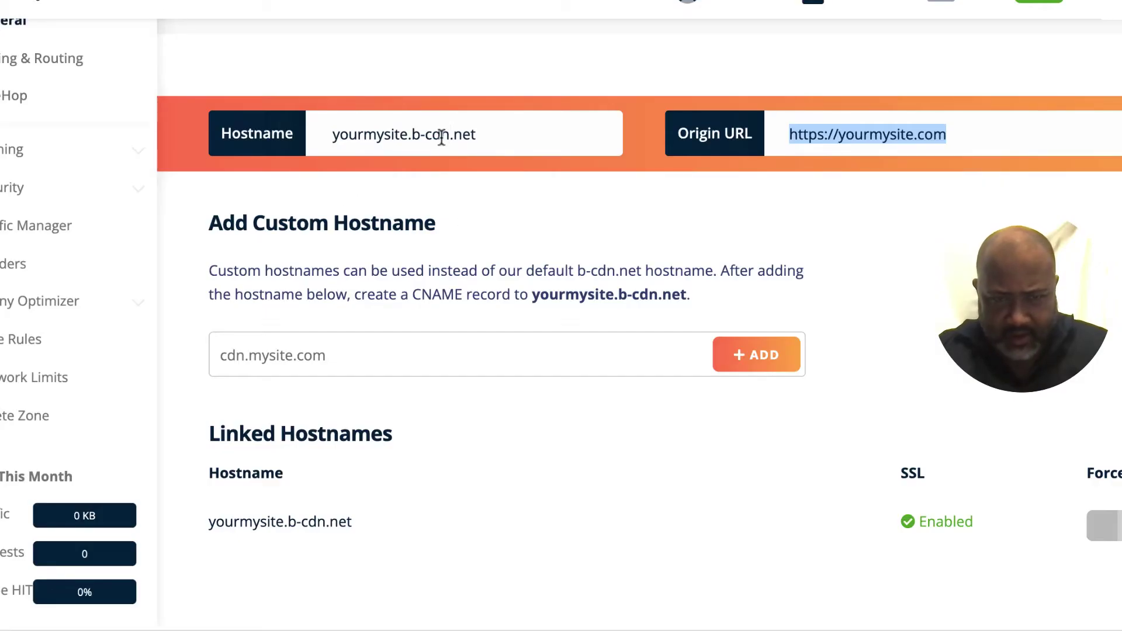
Copy the pull zone hostname yourmysite.b-cdn.net.
triple_click(442, 136)
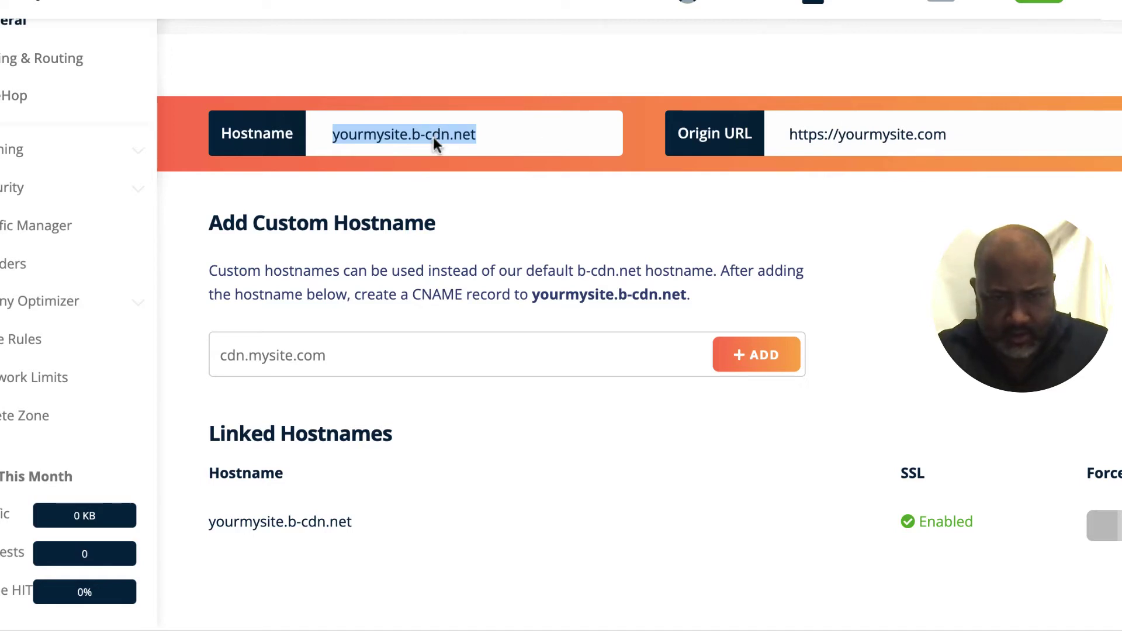
right_click(433, 136)
click(470, 184)
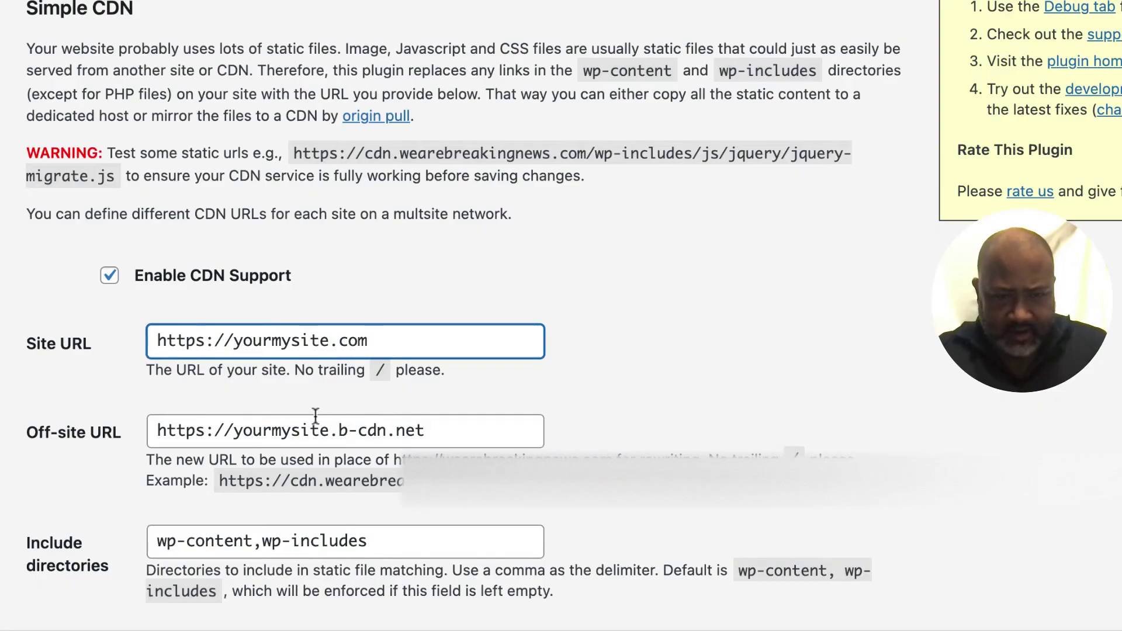
click(301, 431)
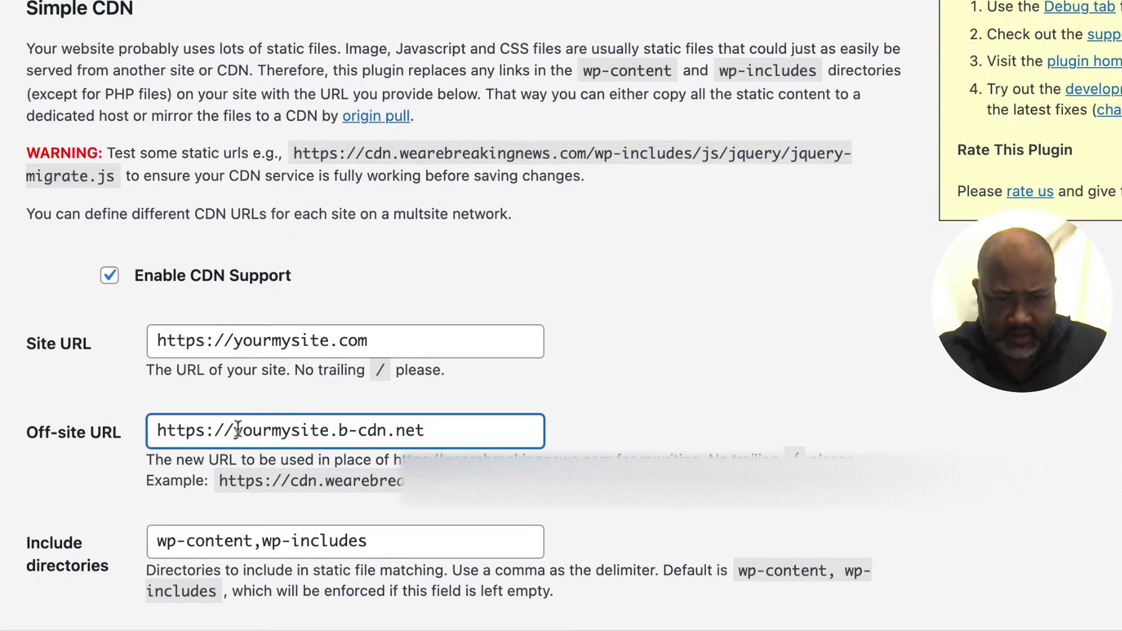
drag(238, 430, 503, 431)
click(510, 439)
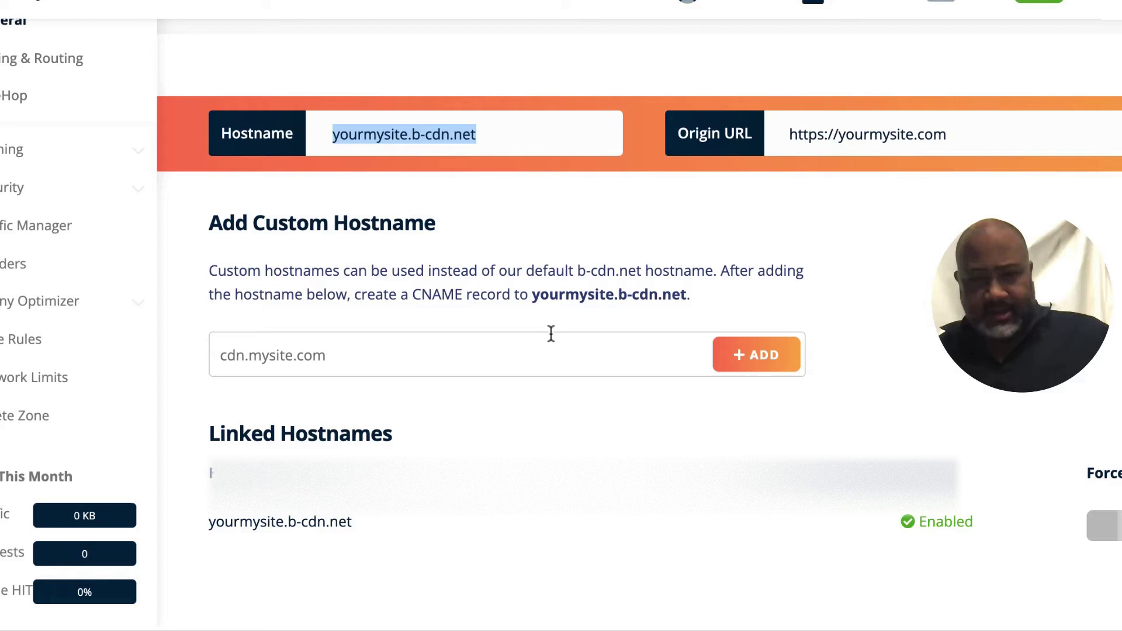
Enter cdn.yourmysite.com in the custom hostname field without adding it.
scroll(551, 333, down, 1)
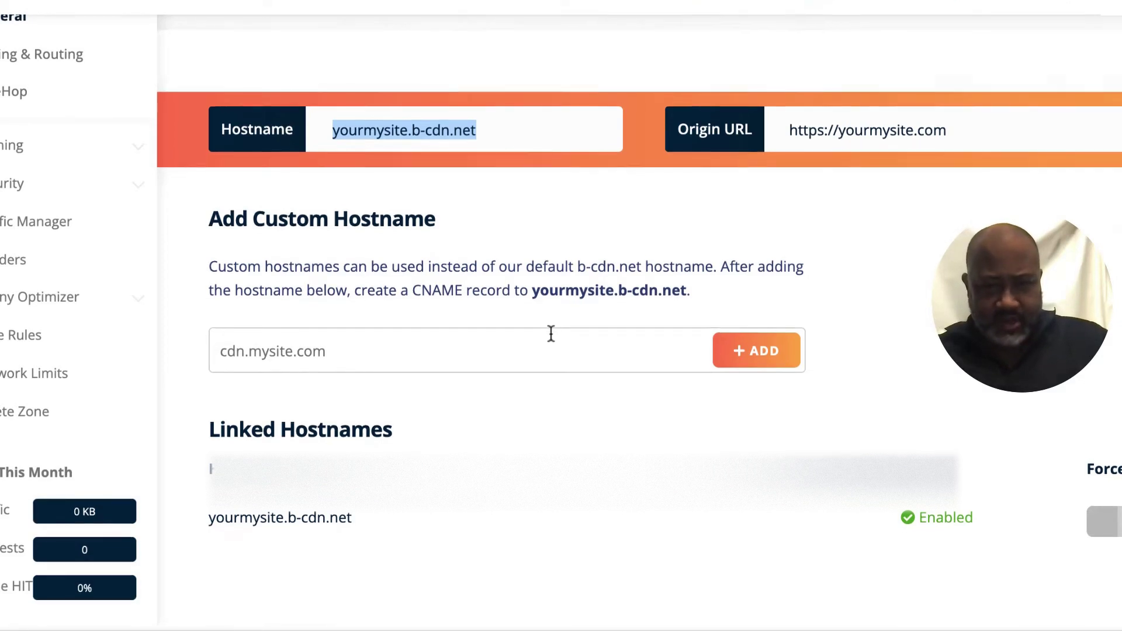
scroll(551, 333, up, 1)
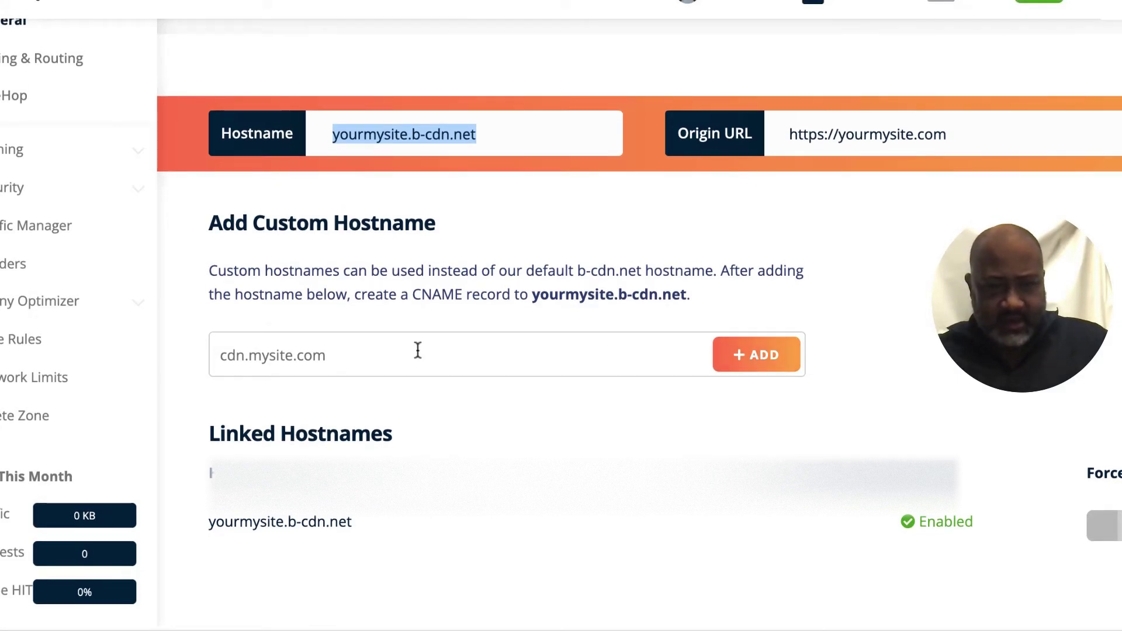
click(346, 359)
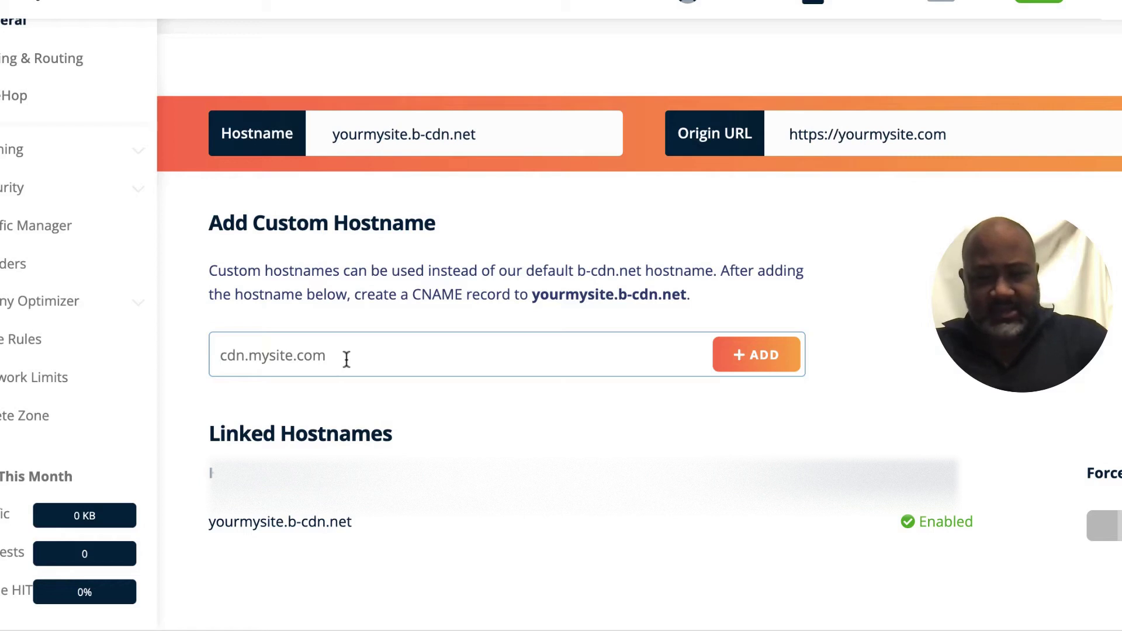
text(cdn.)
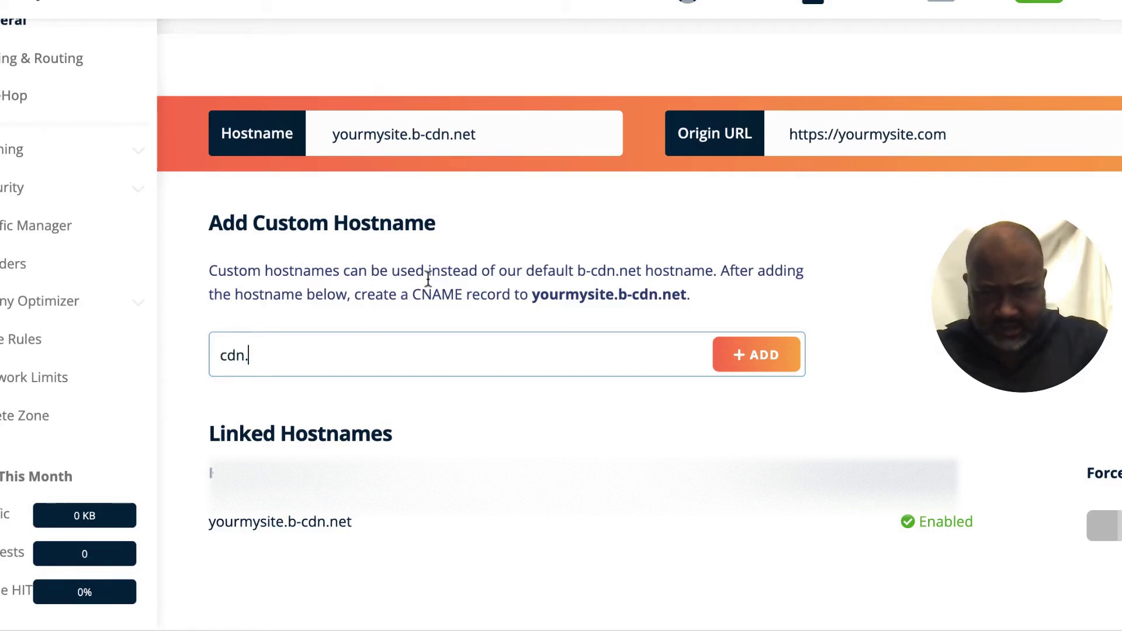
text(yout)
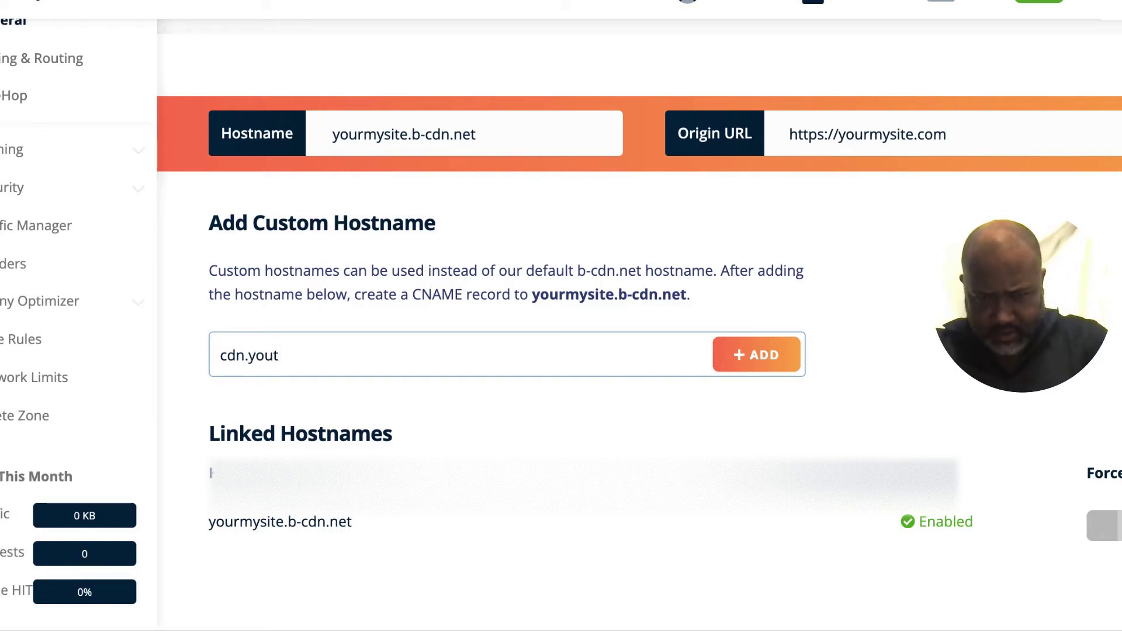
key(BackSpace)
text(rmysite.com)
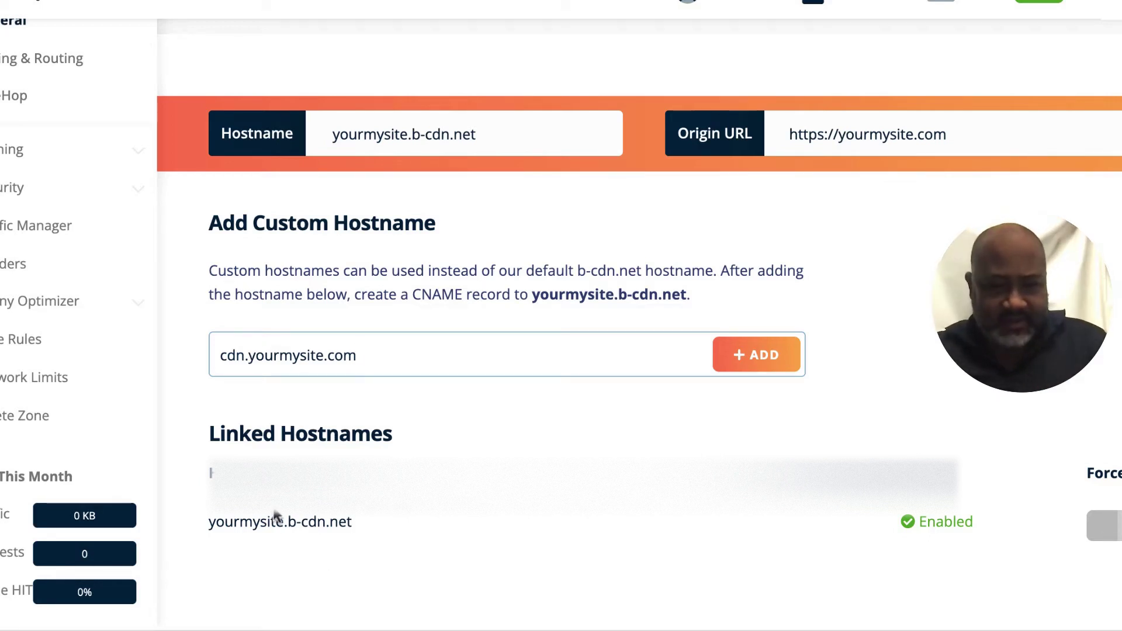
drag(208, 521, 353, 523)
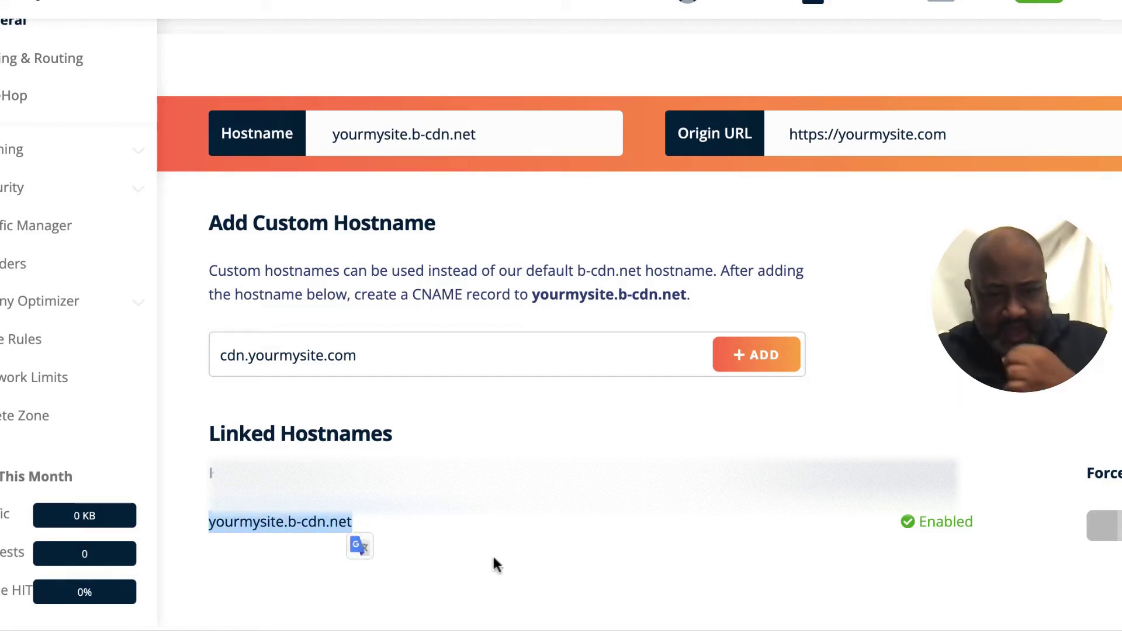
click(576, 581)
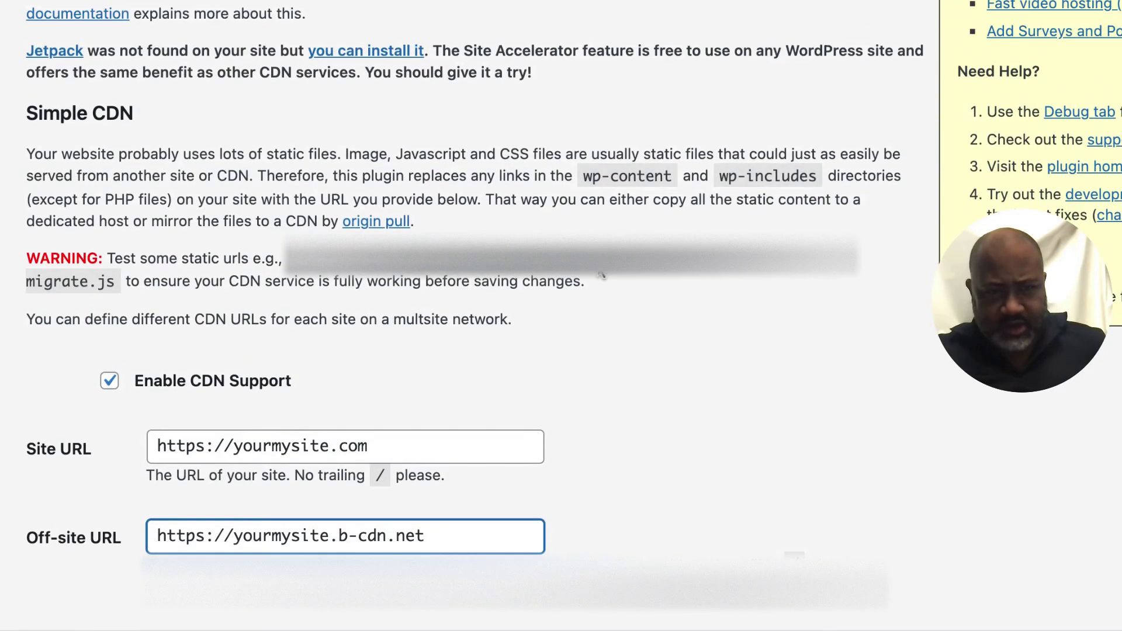
scroll(601, 275, up, 5)
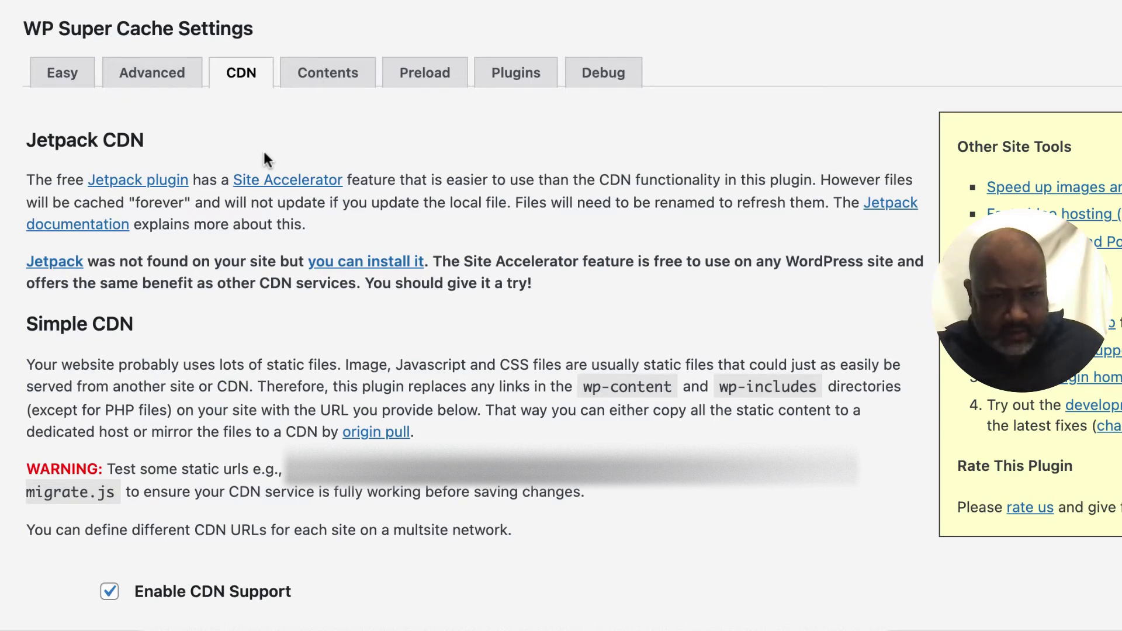
Review the Easy tab's Caching On (Recommended) setting, Cache Tester and Delete Cache sections.
click(50, 74)
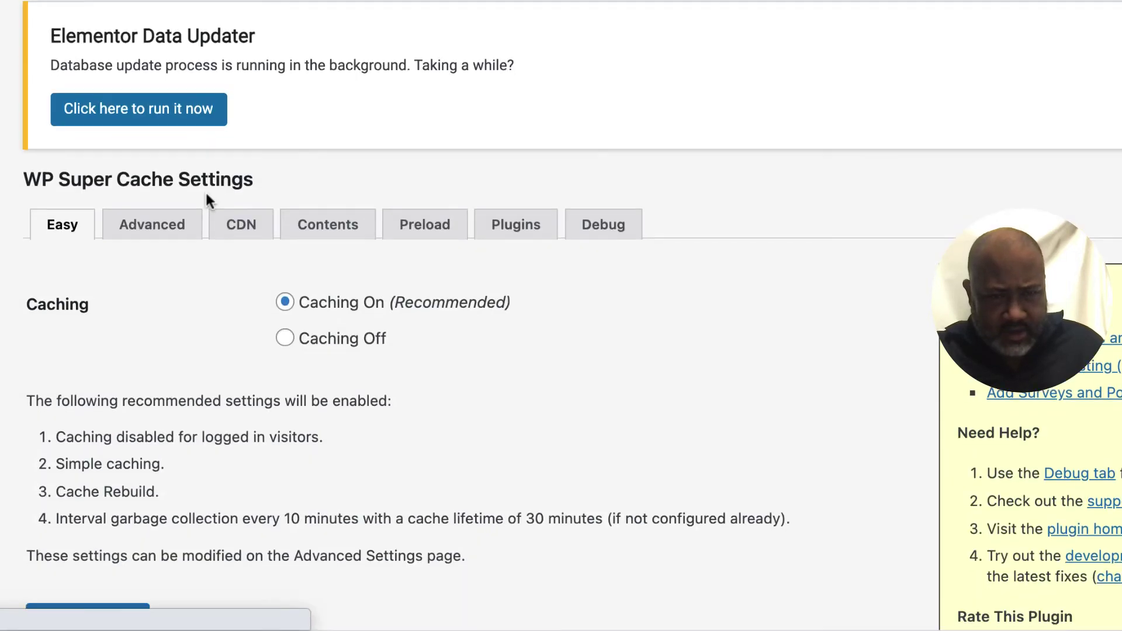
scroll(205, 190, down, 3)
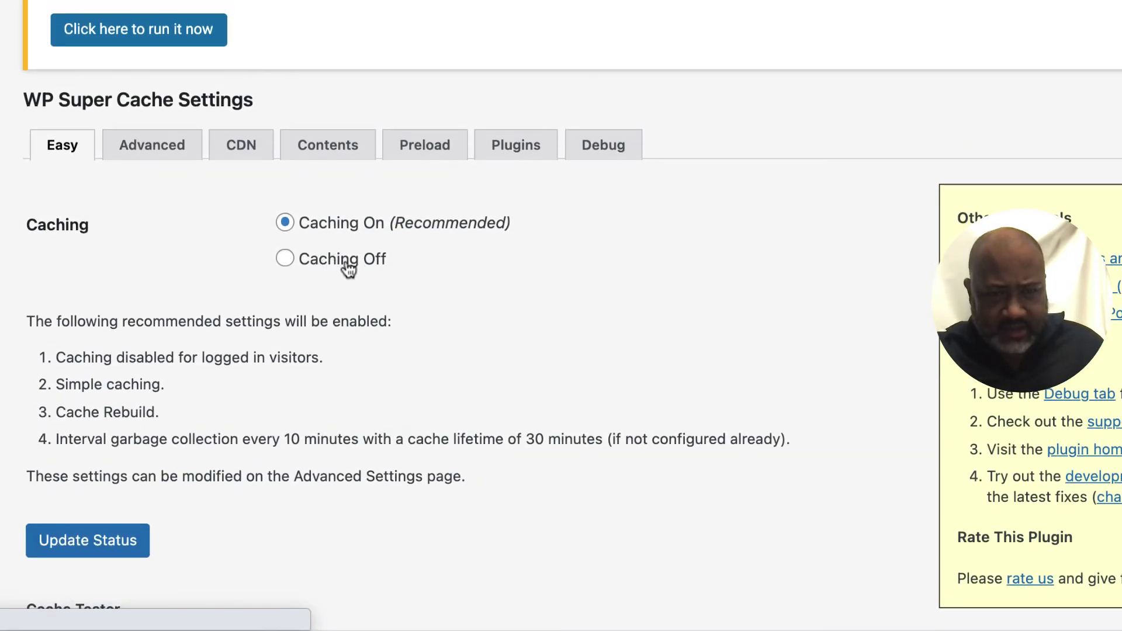
scroll(419, 296, down, 7)
scroll(429, 249, down, 8)
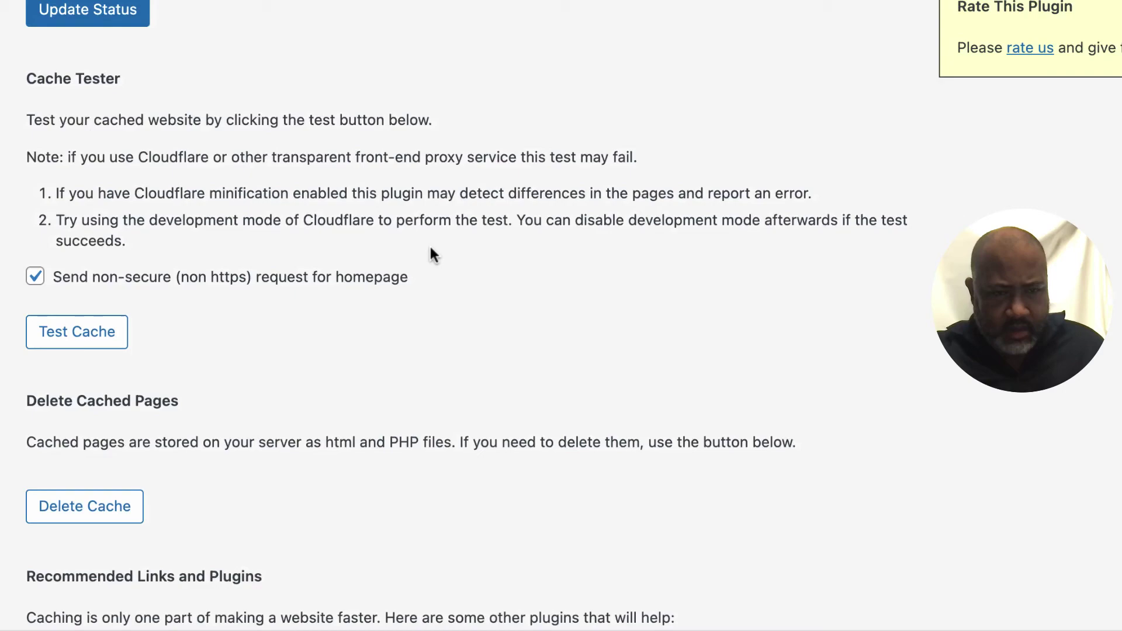
scroll(431, 240, up, 14)
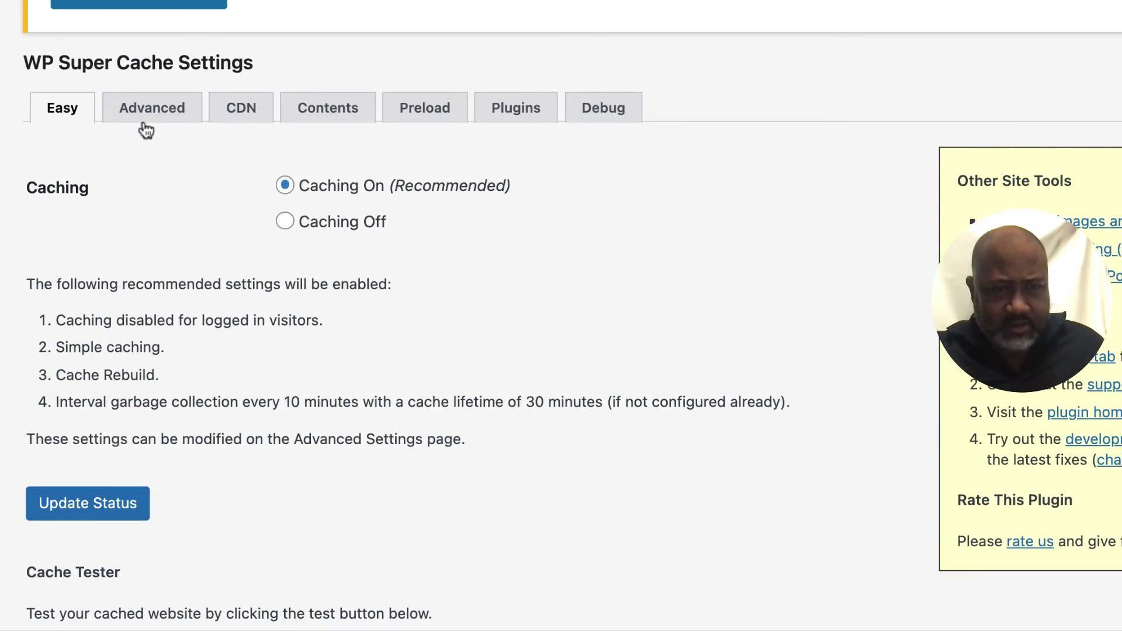
Review the Advanced tab options, Enable Caching checked and Simple delivery, down to Tracking Parameters.
click(141, 114)
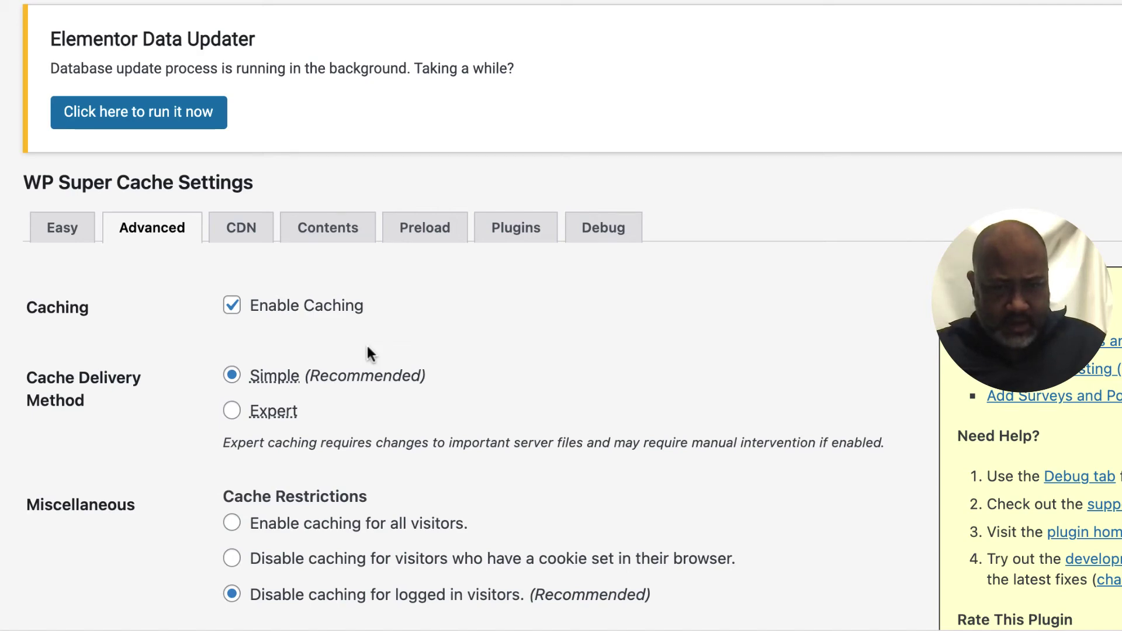
scroll(367, 345, down, 5)
scroll(370, 355, down, 5)
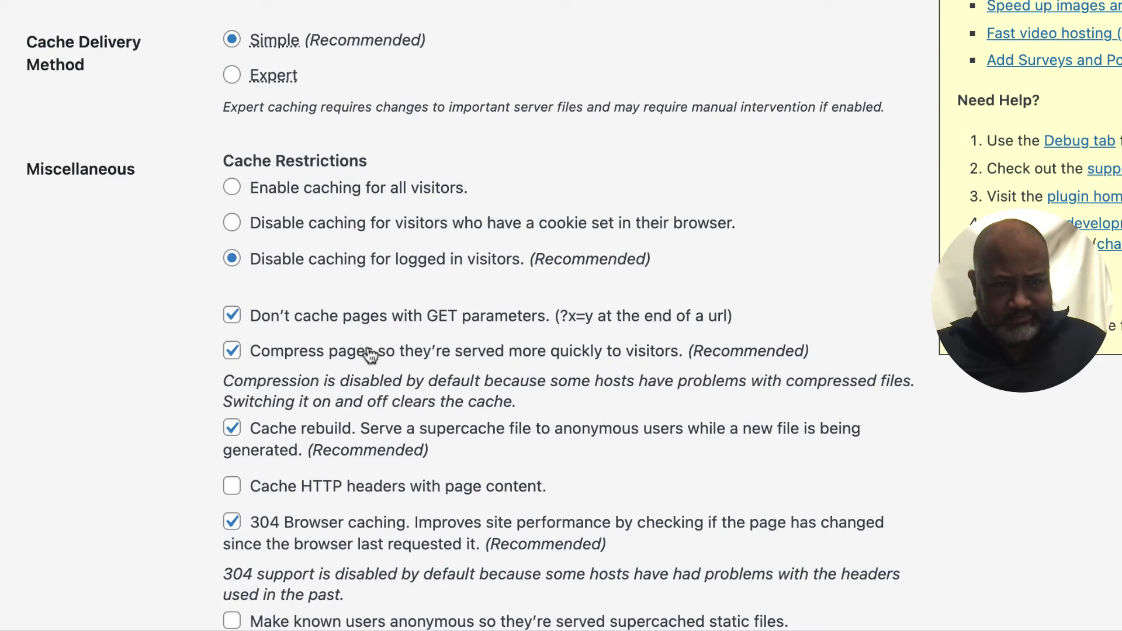
scroll(370, 354, down, 2)
scroll(368, 354, down, 8)
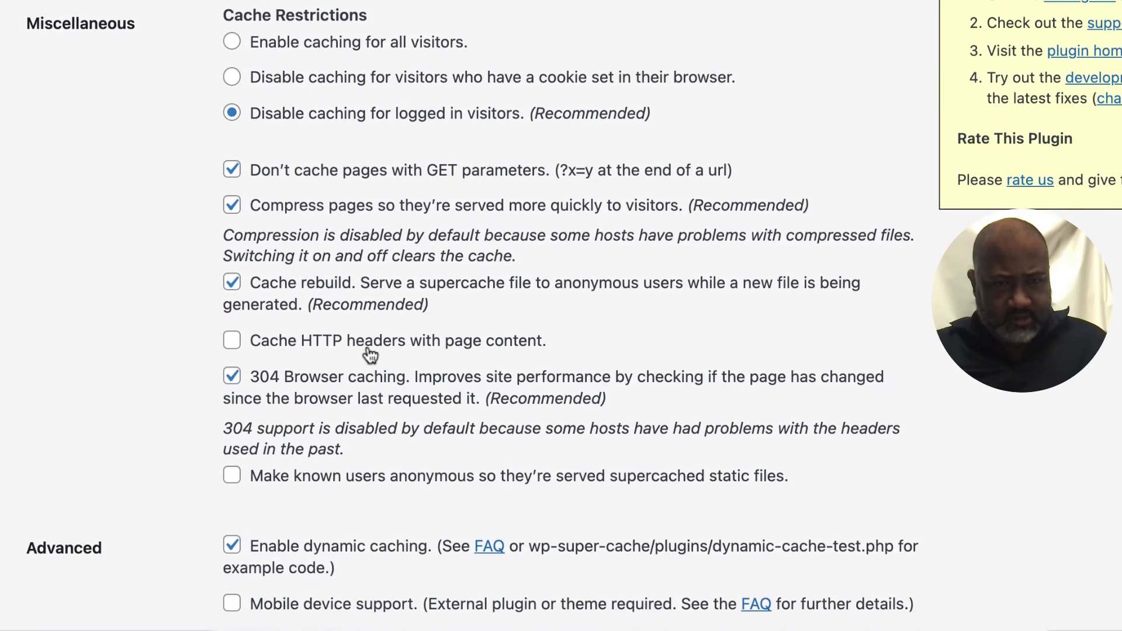
scroll(370, 355, down, 10)
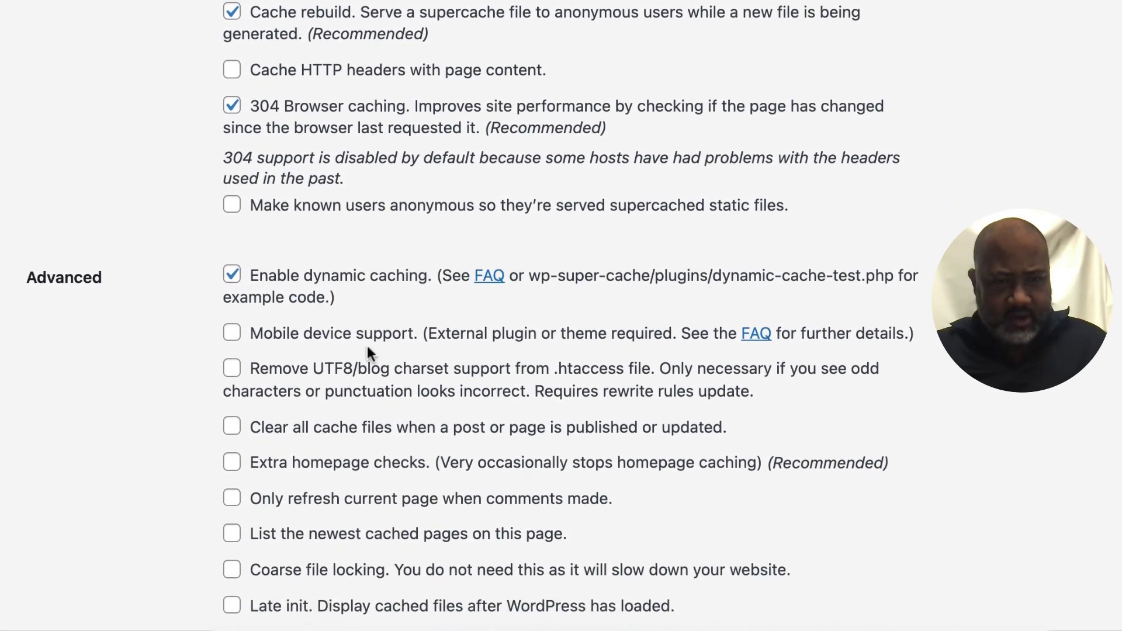
scroll(391, 290, down, 19)
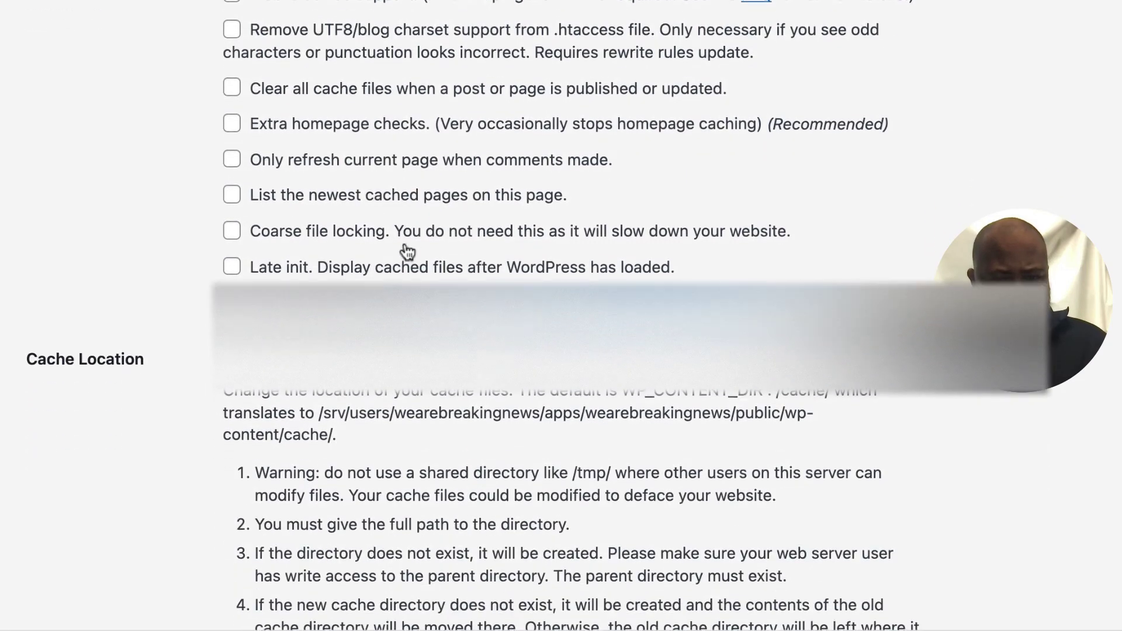
scroll(426, 171, down, 20)
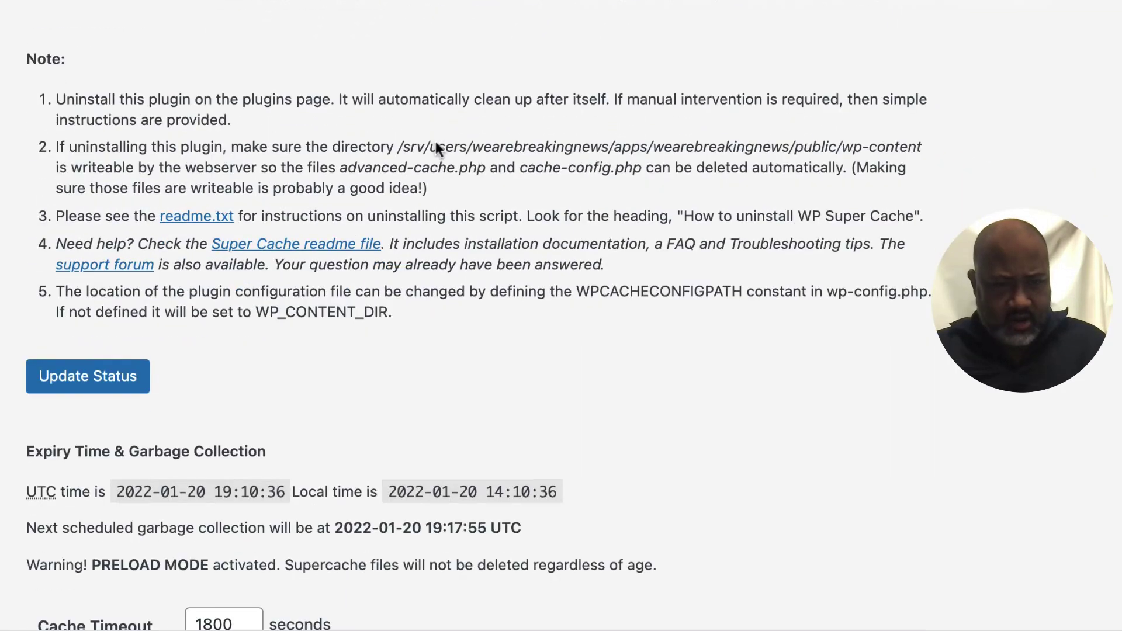
scroll(471, 26, down, 20)
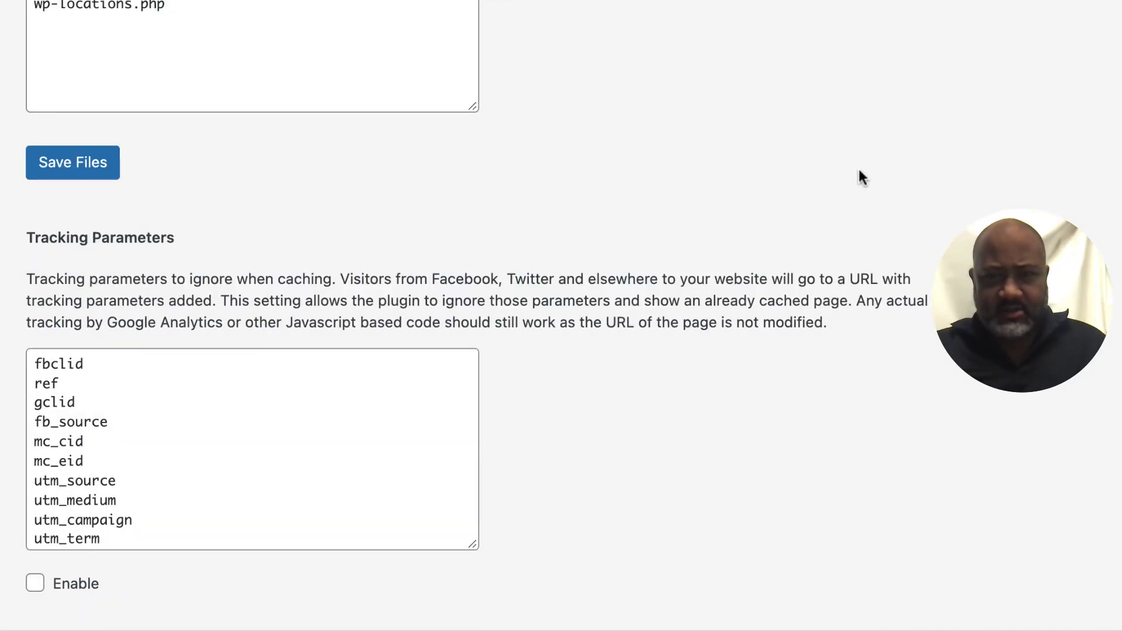
scroll(859, 175, up, 20)
scroll(870, 327, up, 20)
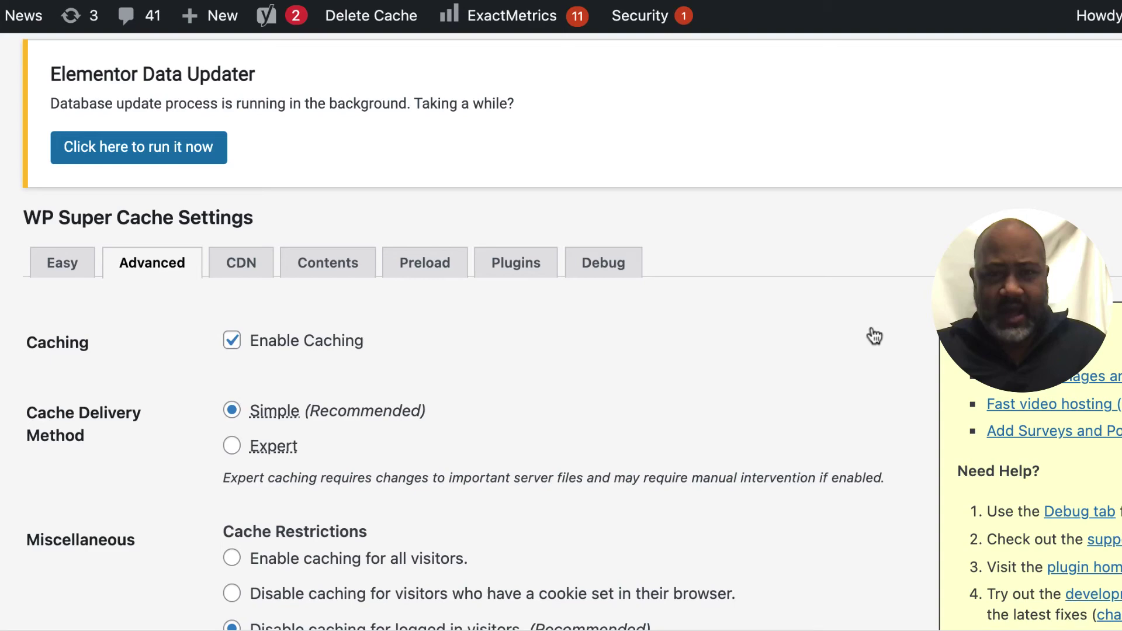
scroll(526, 225, down, 1)
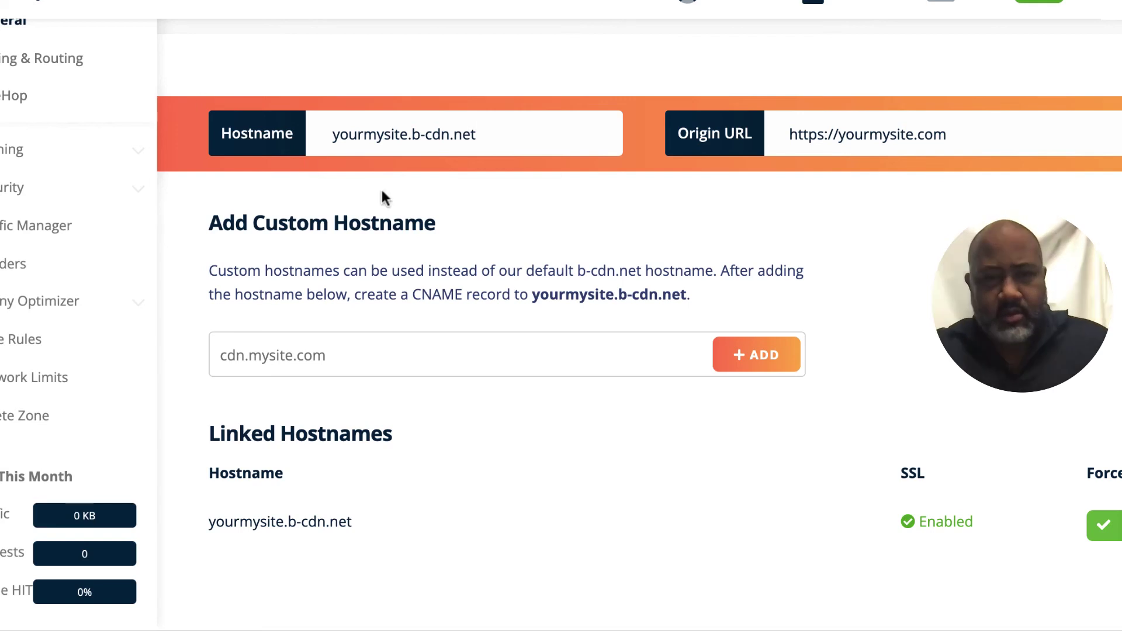
scroll(382, 193, down, 1)
scroll(382, 191, up, 1)
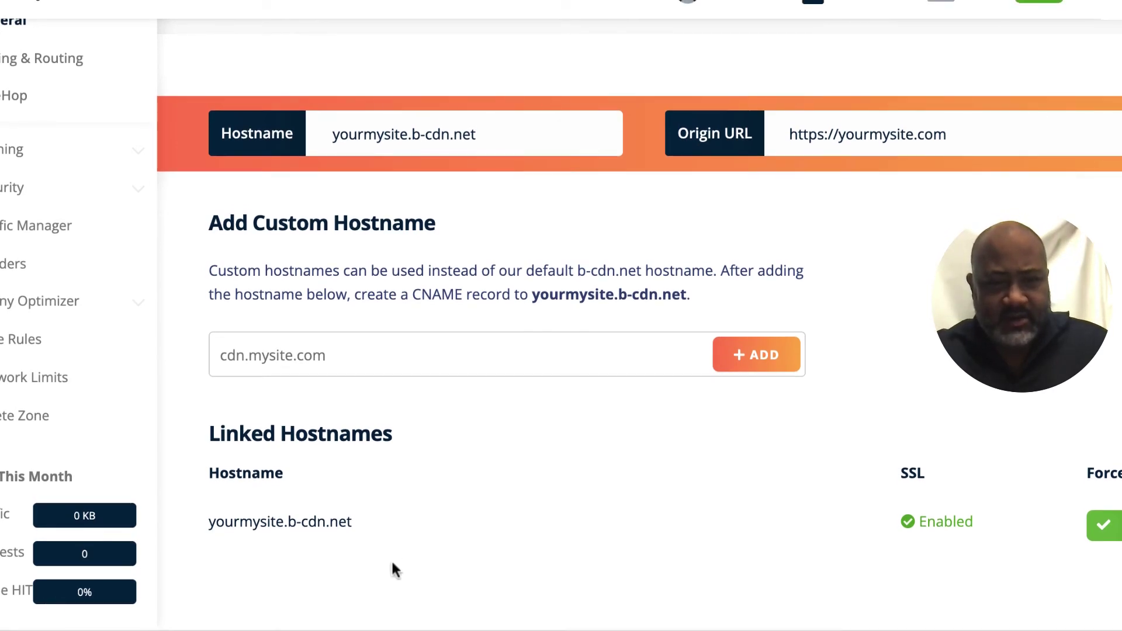